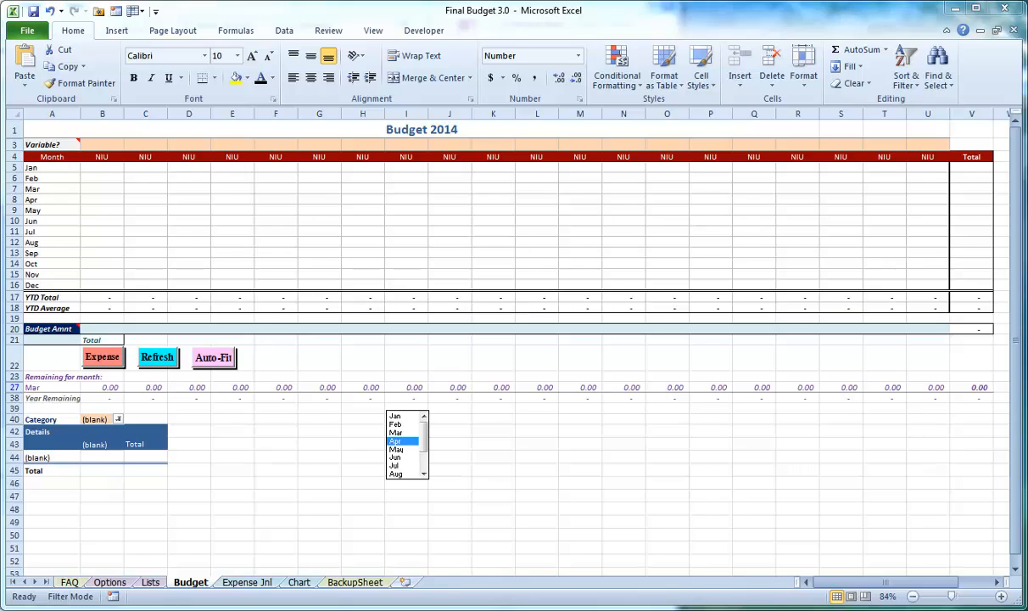
Review the budget options on the Options sheet and read the Categories & Accounts help on how the two relate
left_click(108, 583)
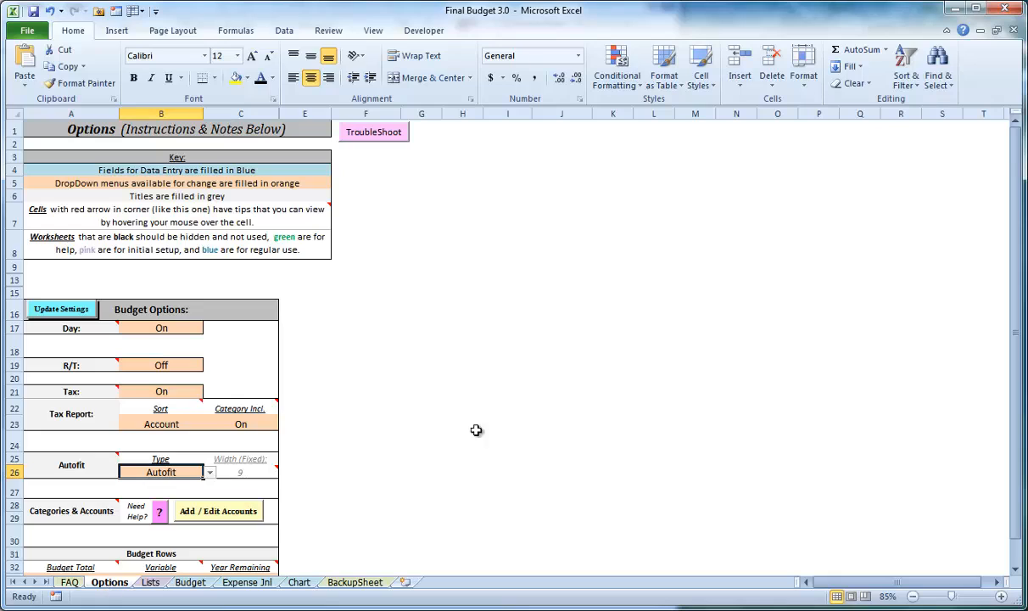
left_click(187, 281)
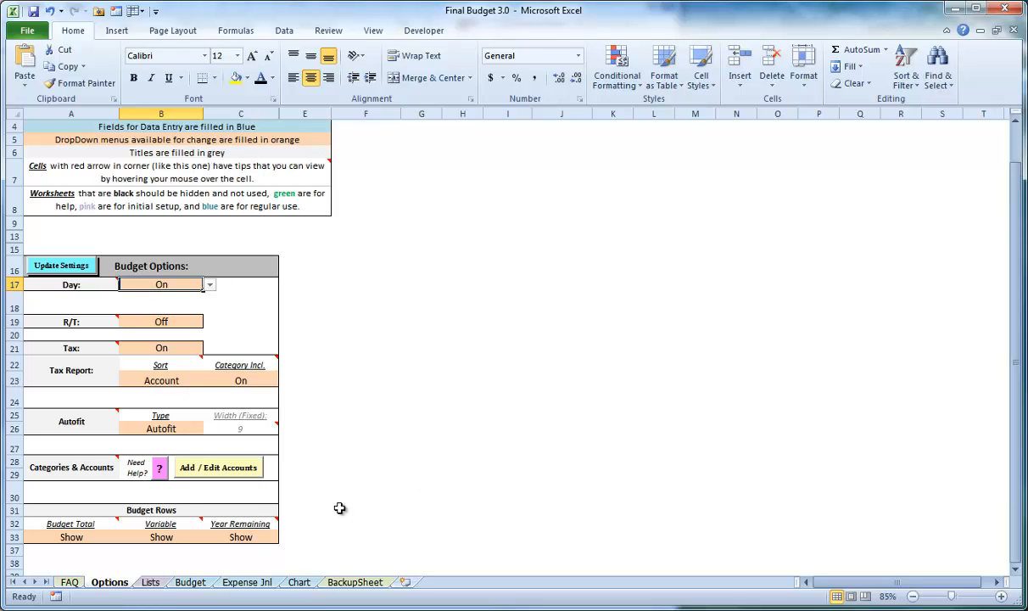
left_click(99, 465)
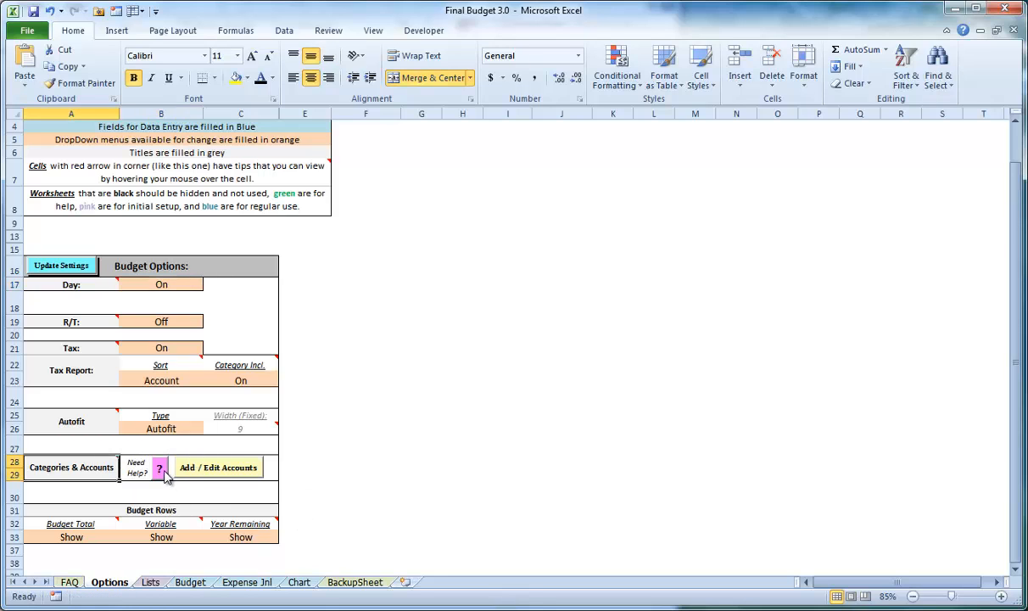
left_click(161, 469)
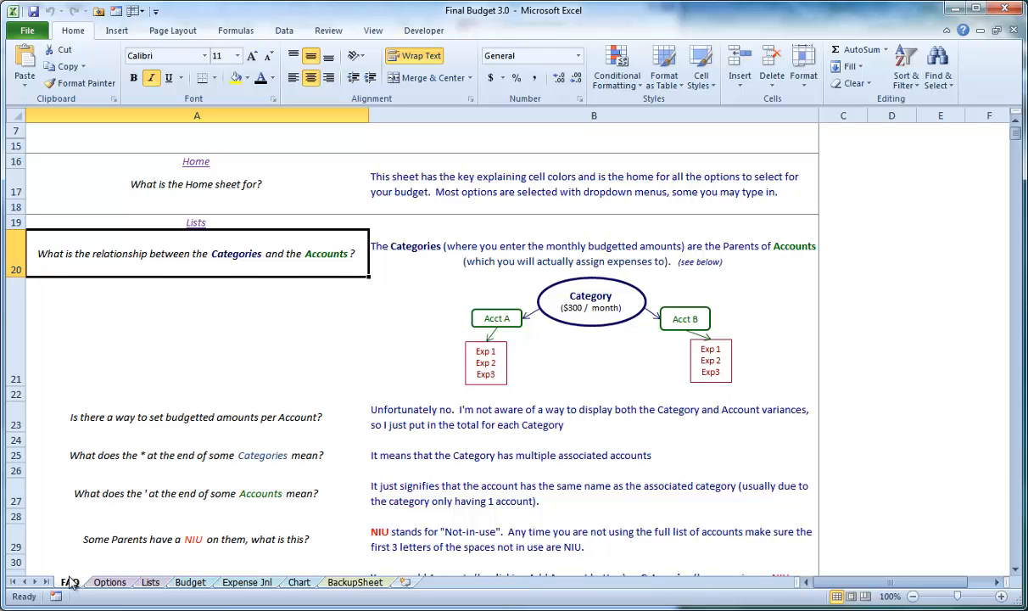
left_click(443, 335)
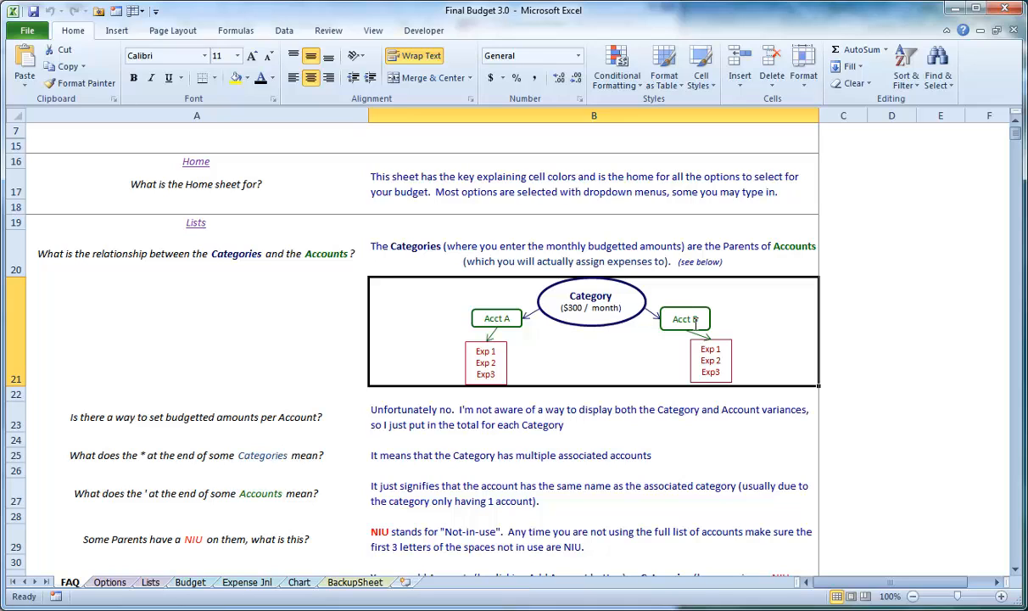
Look over the Budget sheet, and examine the Categories column and the Example Categories on the Lists sheet
left_click(177, 583)
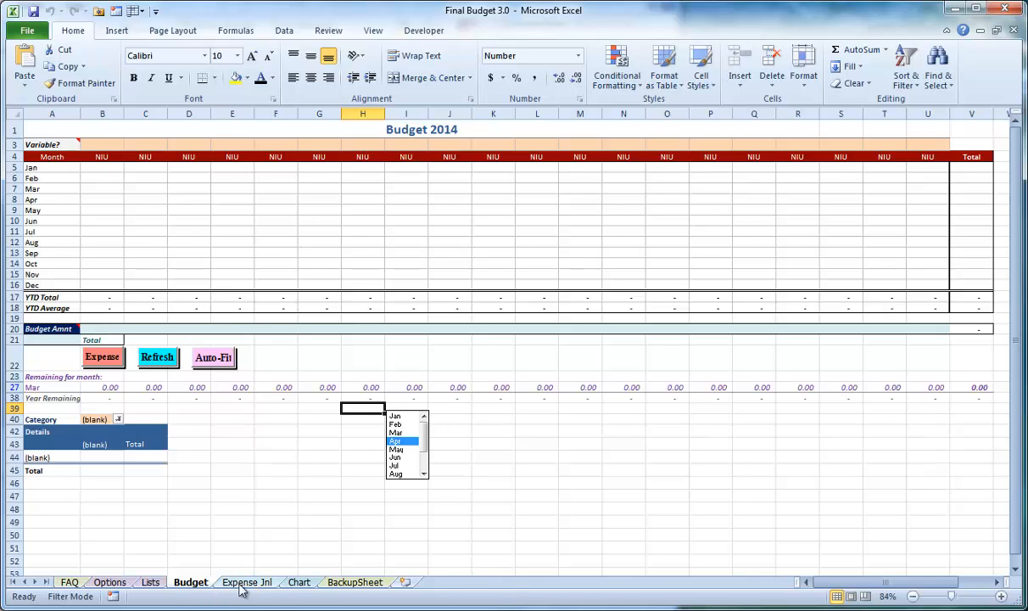
left_click(150, 583)
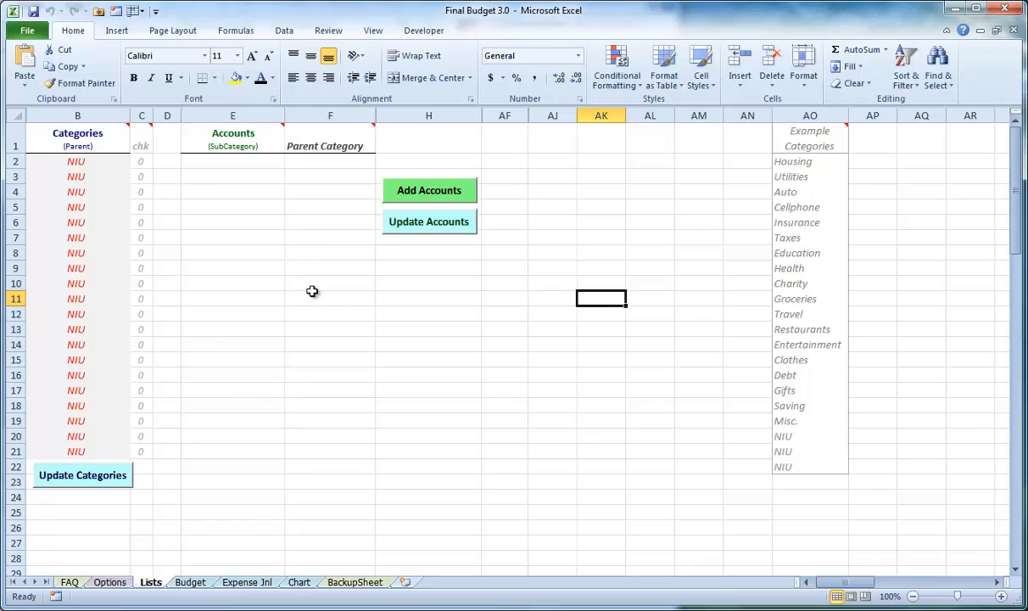
left_click(96, 164)
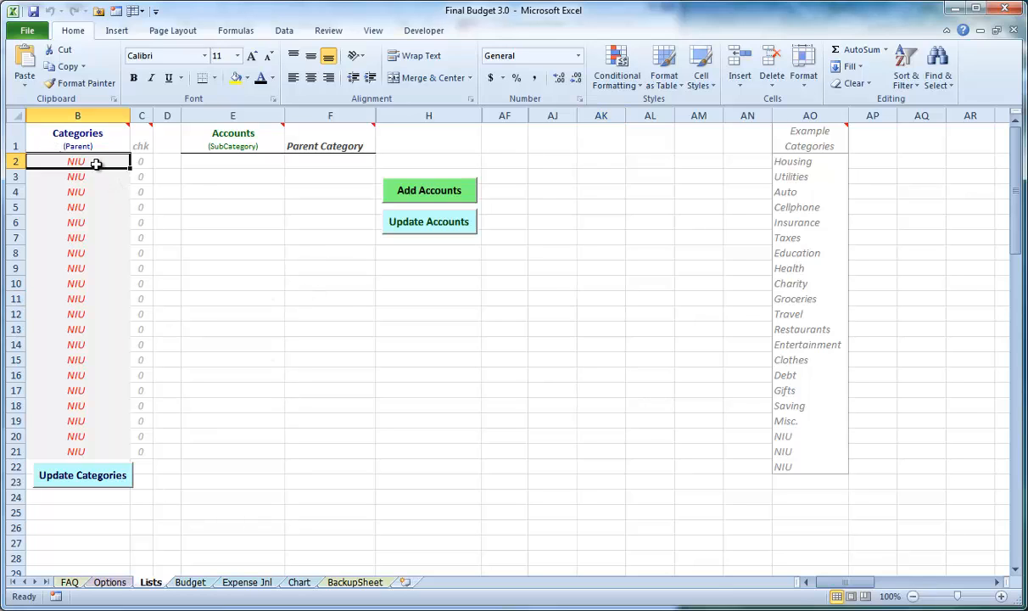
left_click_drag(96, 164, 101, 271)
left_click(424, 420)
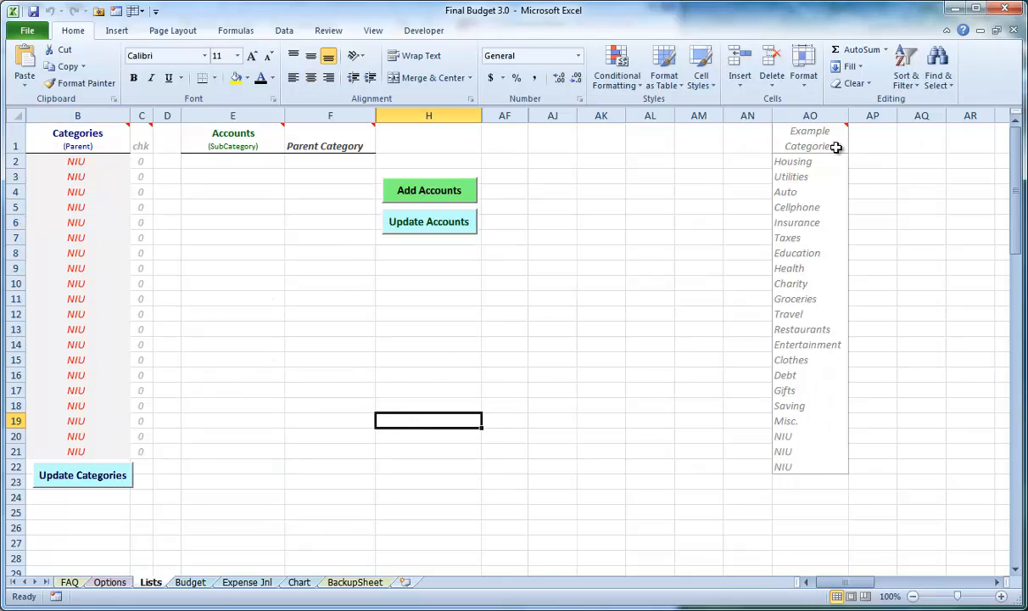
left_click_drag(814, 161, 821, 283)
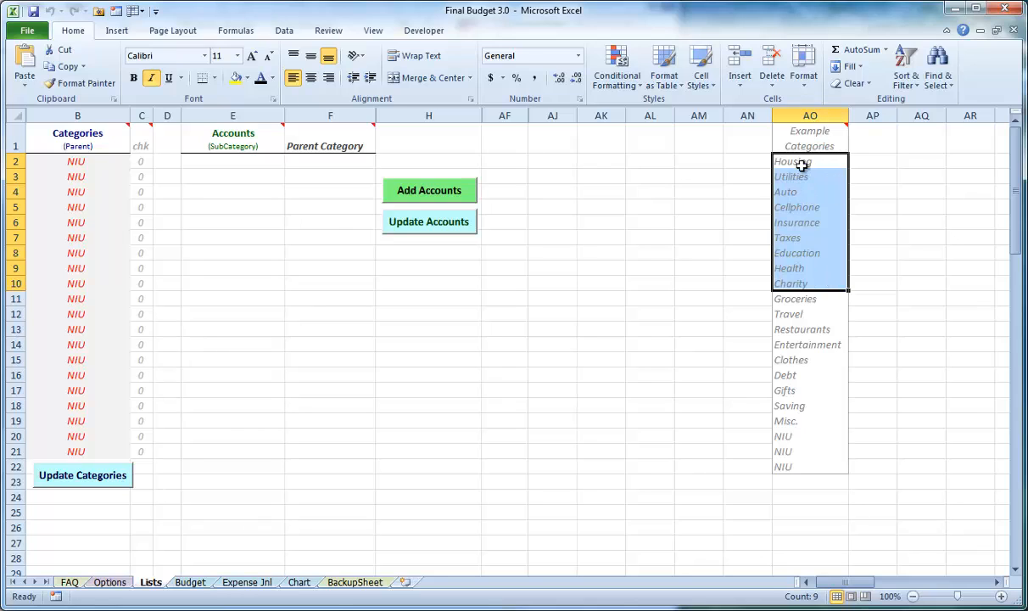
left_click_drag(801, 164, 820, 344)
left_click(704, 341)
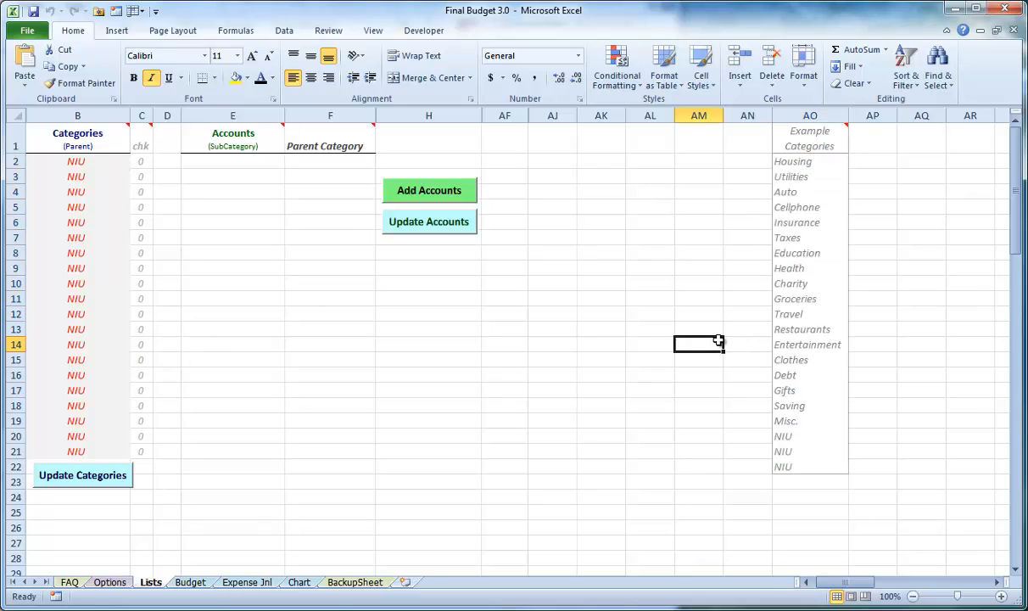
Enter Housing, Utilities and Auto as the first three parent categories in B2:B4 of the Lists sheet
left_click(78, 163)
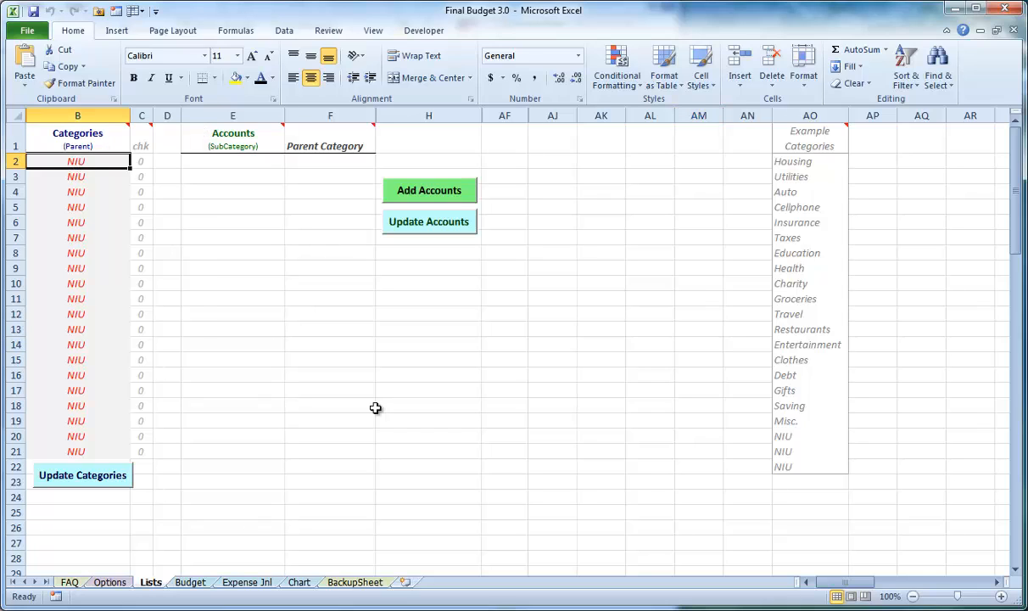
type("Housing")
key("Return")
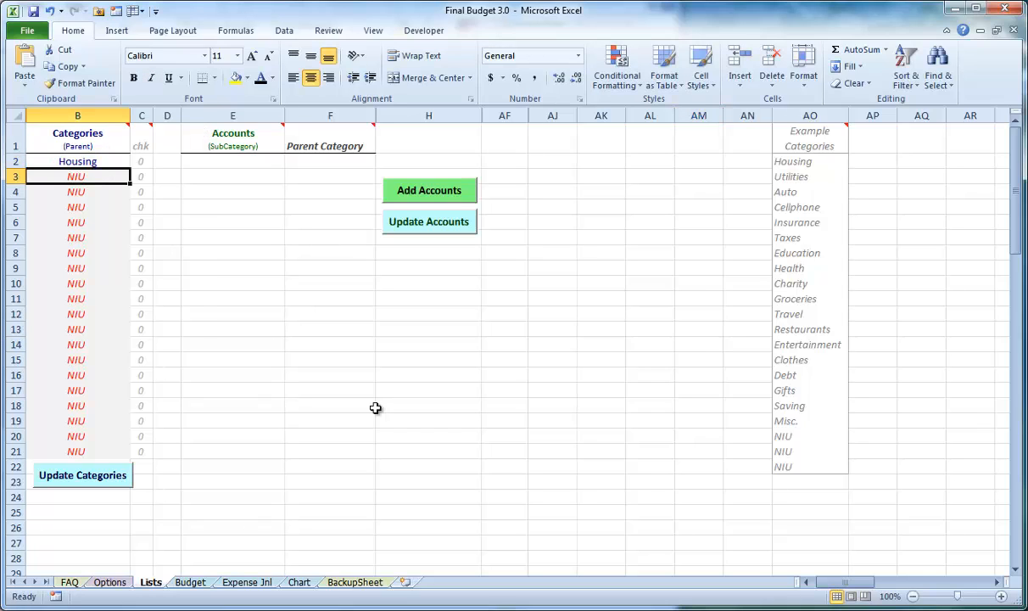
type("Utilities")
key("Return")
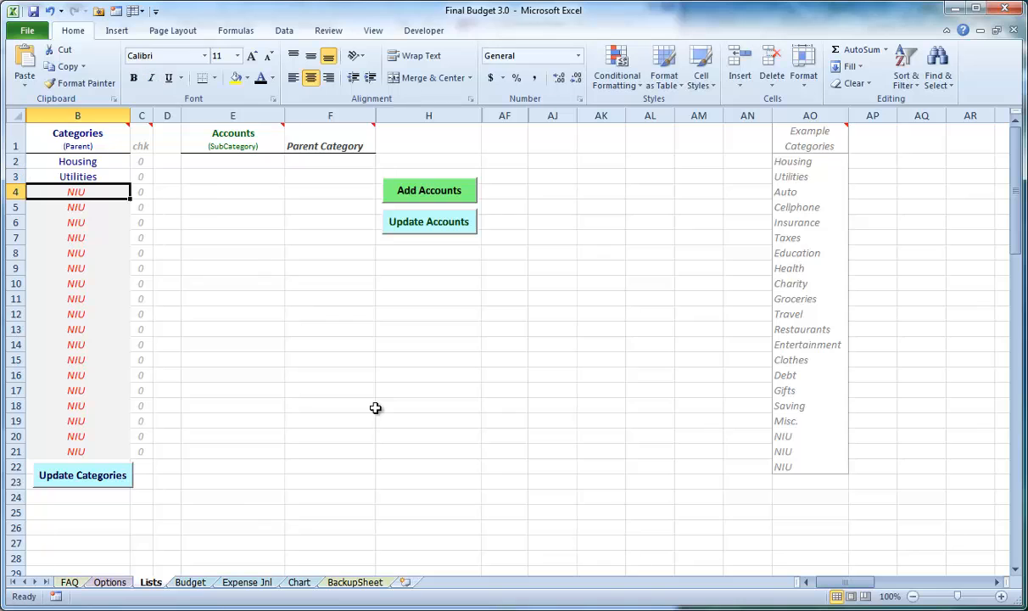
type("Auto")
key("Return")
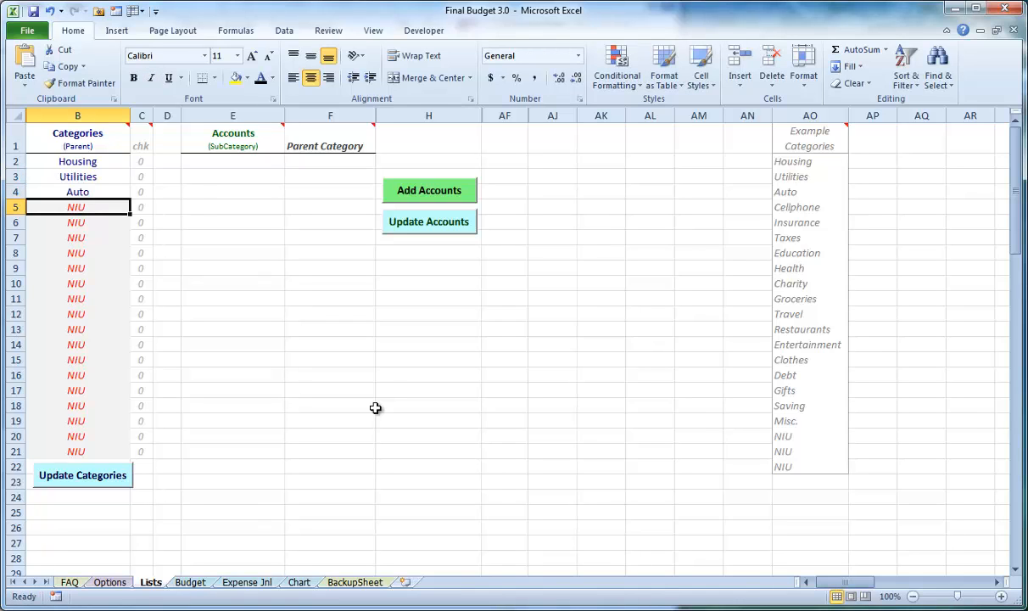
Copy the example categories Cellphone through Clothes into the Categories column starting at B5
left_click_drag(787, 209, 803, 353)
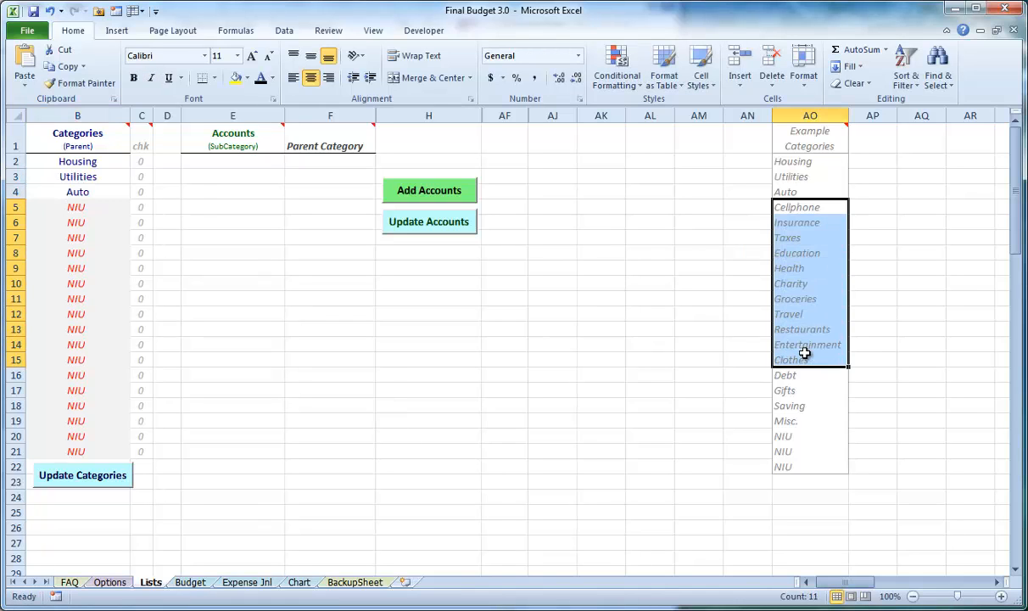
key("ctrl+c")
left_click(75, 205)
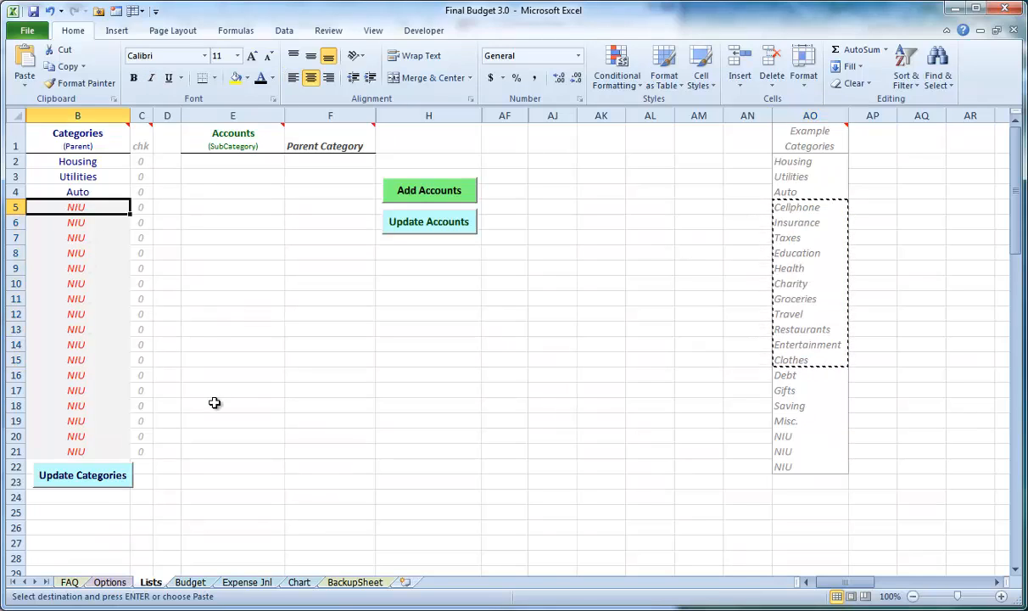
key("ctrl+v")
key("Down")
key("Down")
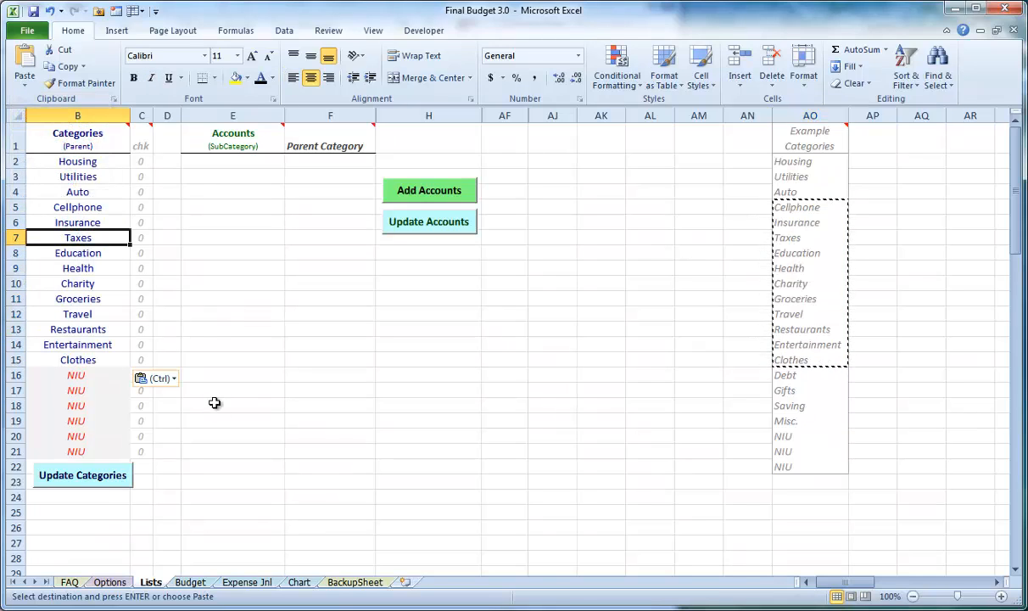
left_click(90, 331)
left_click(94, 374)
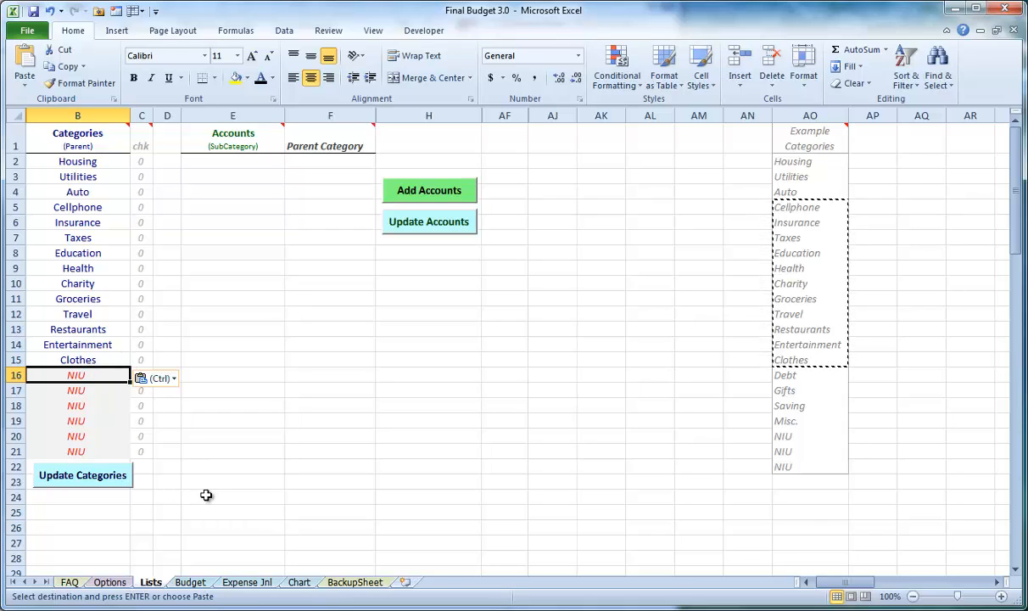
Check the category headings and the unused NIU columns on the Budget sheet, and return to the Lists sheet
left_click(189, 583)
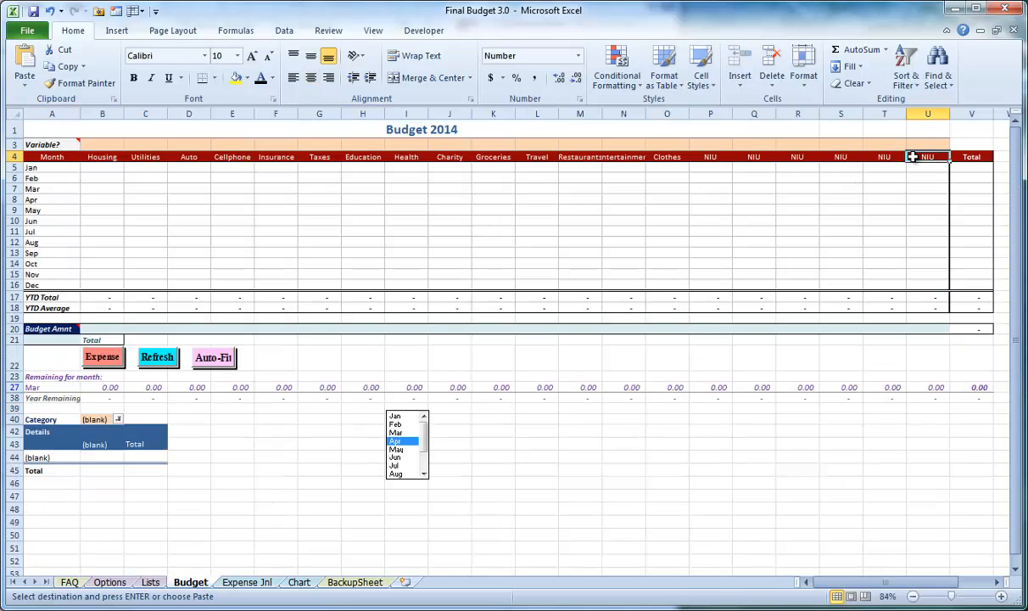
left_click_drag(912, 156, 710, 158)
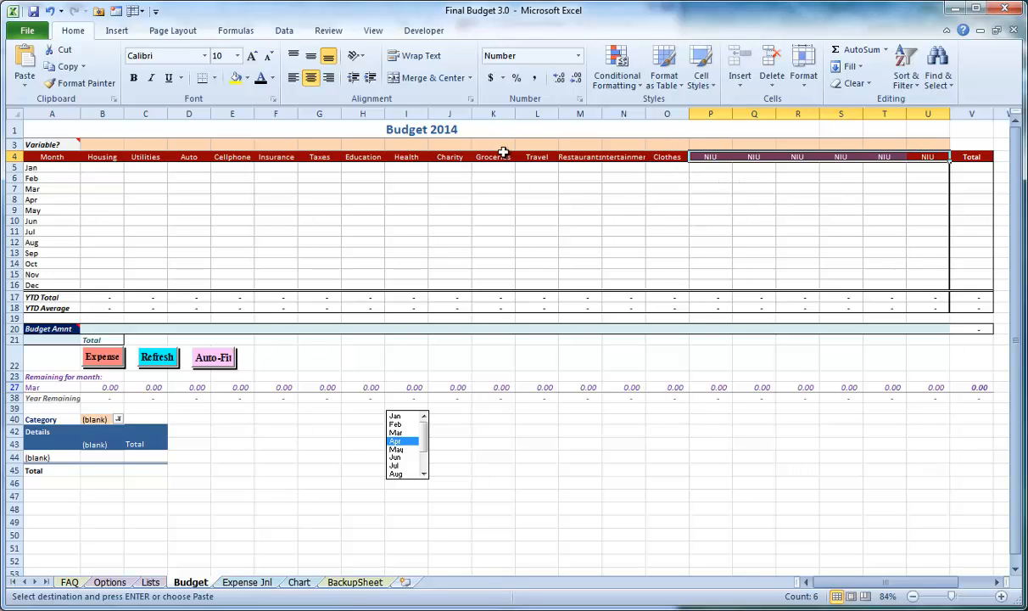
left_click(149, 583)
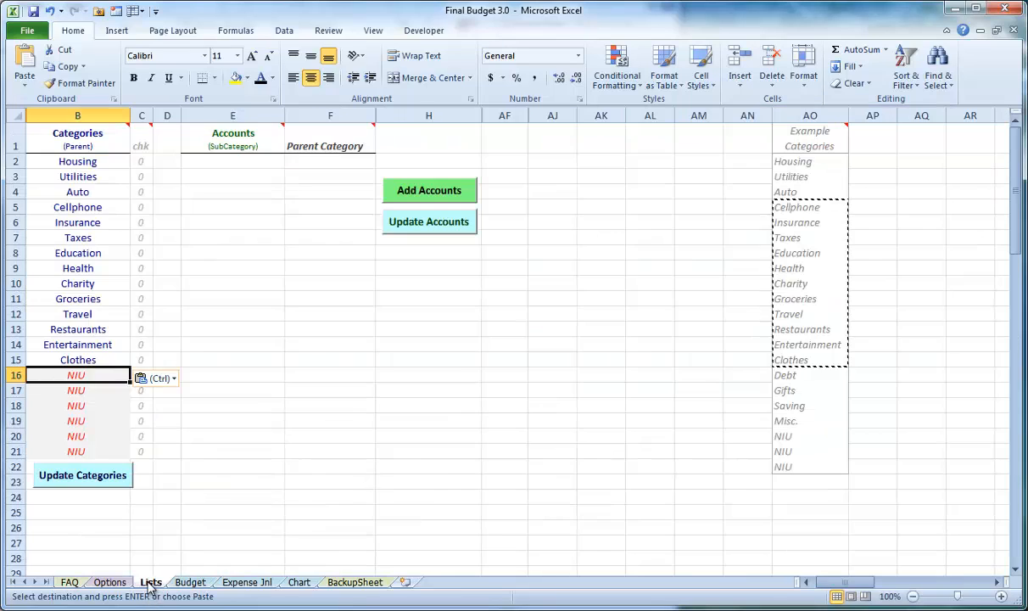
left_click(207, 248)
Try to update the categories, answering No to whether the accounts have already been added and updated
left_click(100, 476)
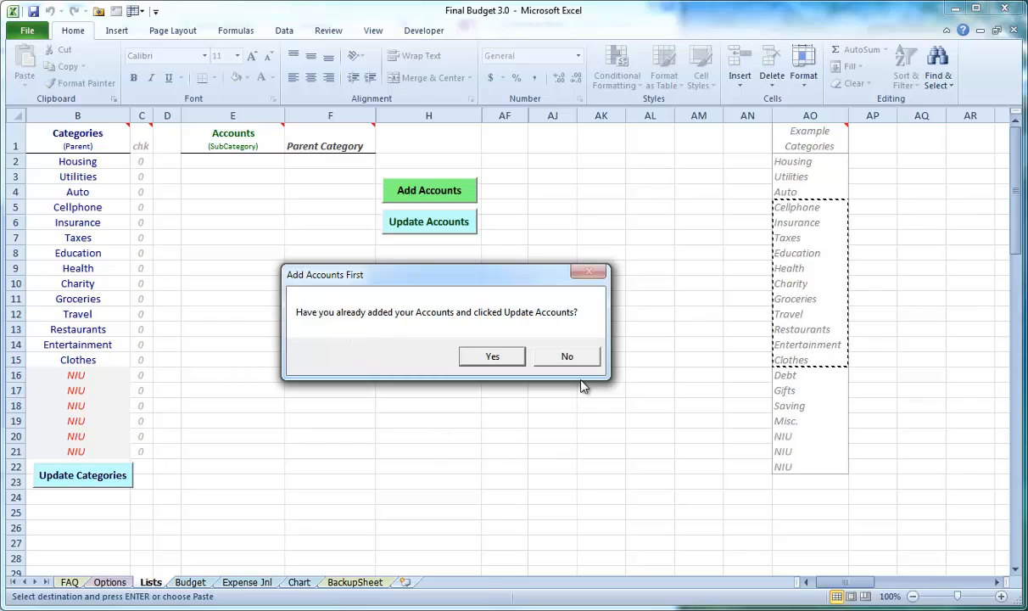
left_click(569, 357)
left_click(288, 223)
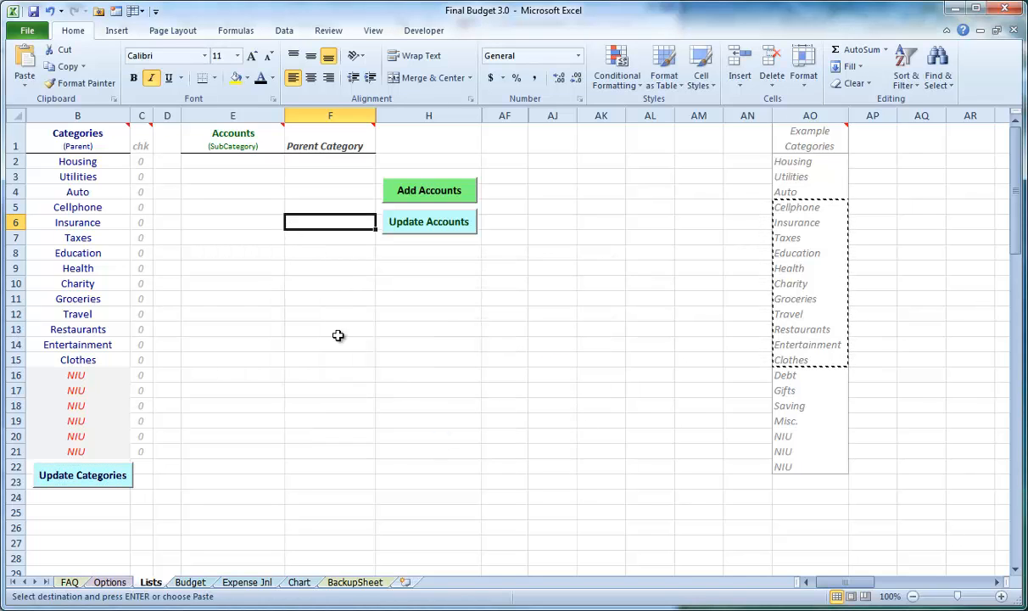
left_click_drag(78, 161, 81, 252)
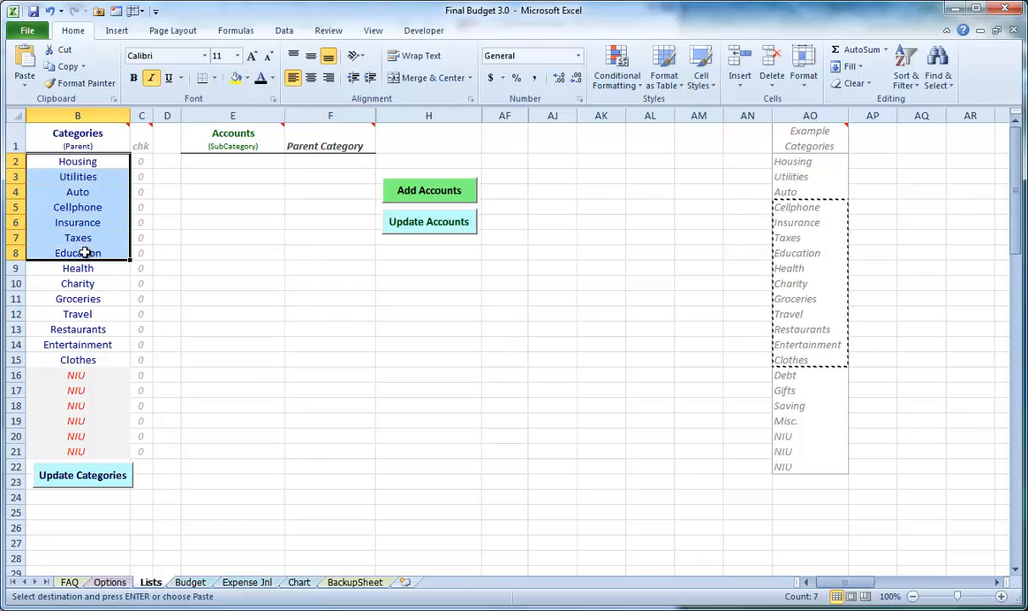
left_click(78, 191)
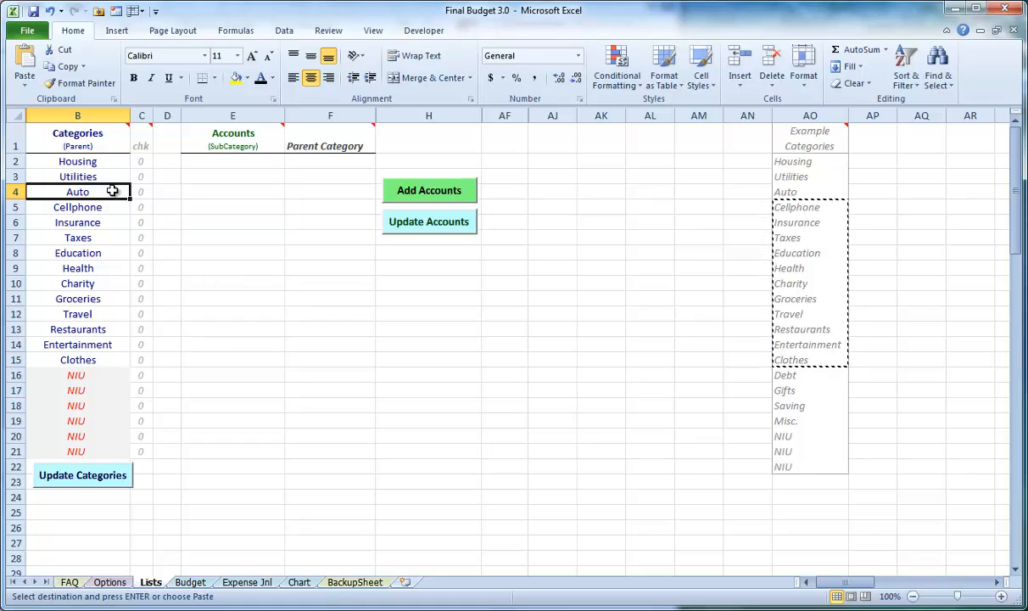
left_click(100, 176)
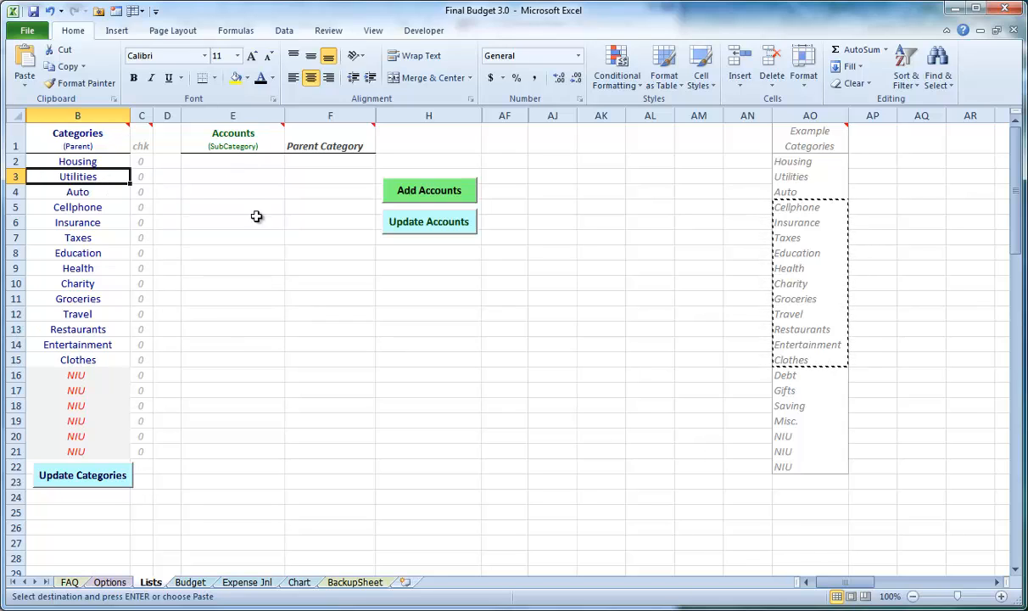
Add the new sub accounts Water, Power and Cable under the parent category Utilities
left_click(411, 198)
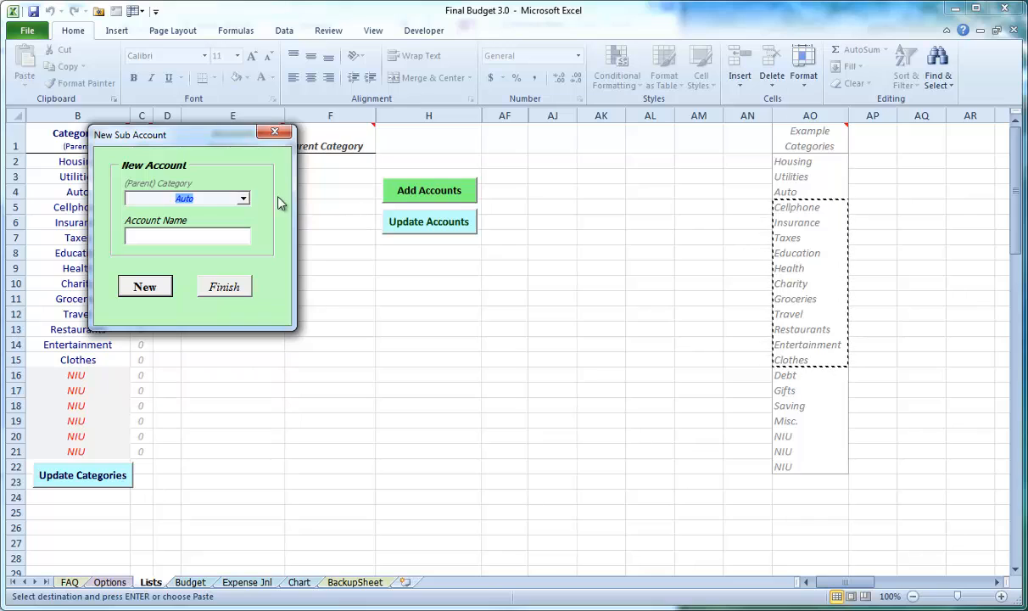
left_click(243, 198)
left_click(212, 223)
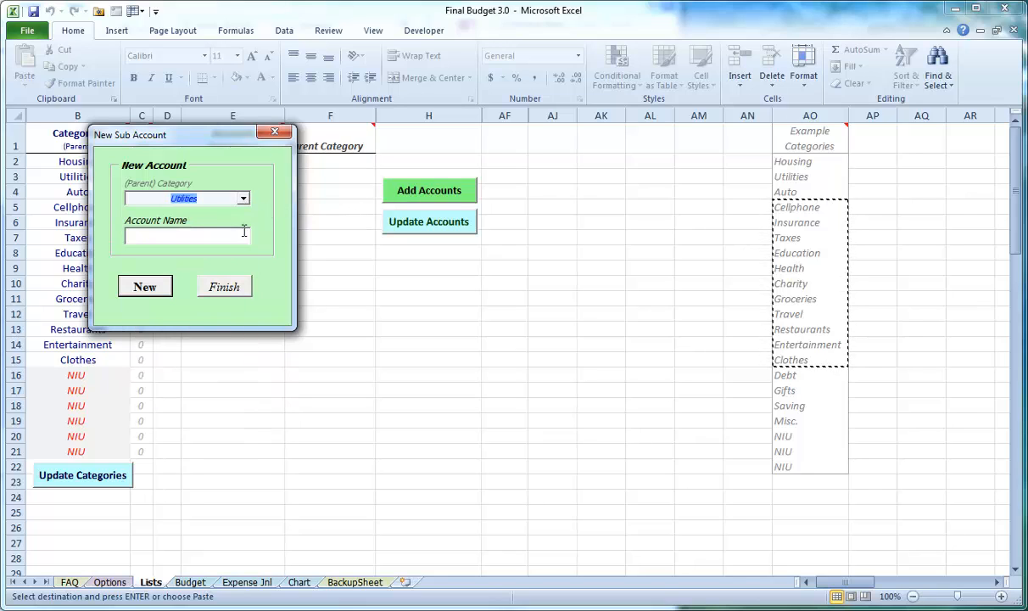
type("Water")
key("Return")
type("Power")
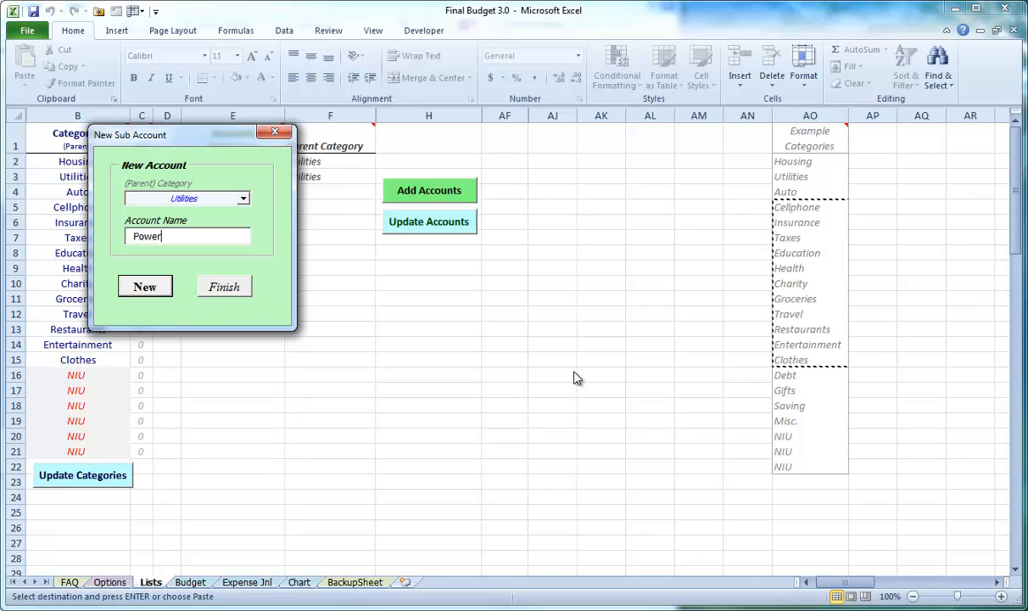
key("Return")
type("Cable")
key("Return")
Add the sub accounts Gas and Auto Repairs under the parent category Auto, and move the account form clear of the lists
left_click(243, 197)
left_click(231, 232)
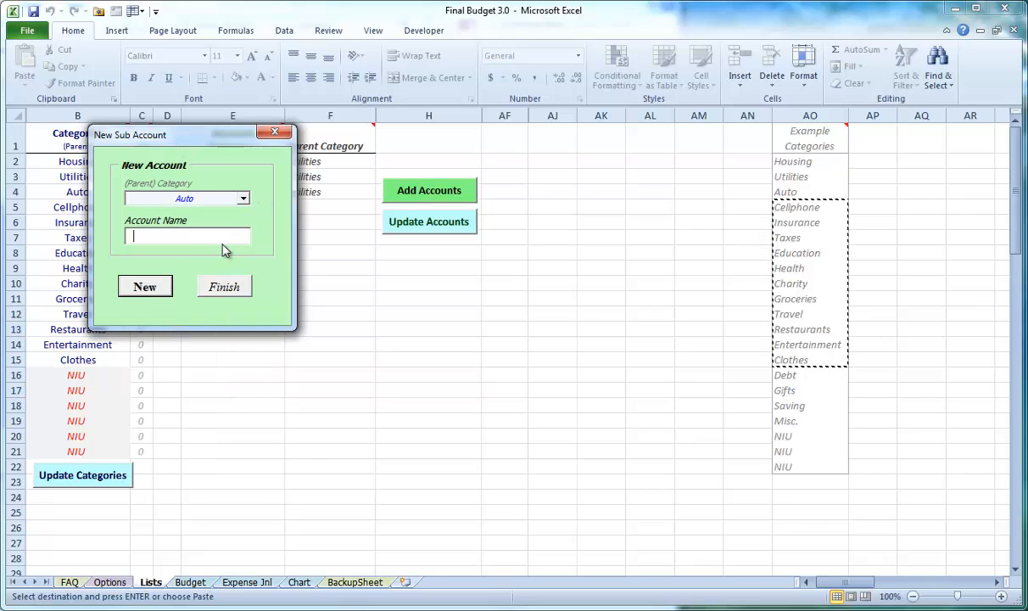
type("Gas")
key("Return")
type("Au")
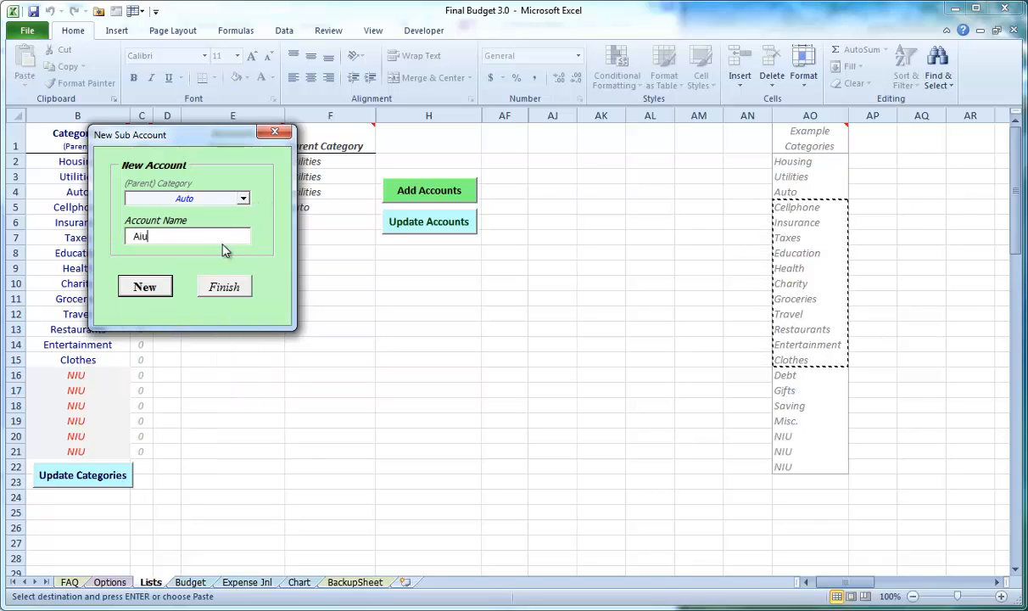
type("to Repair")
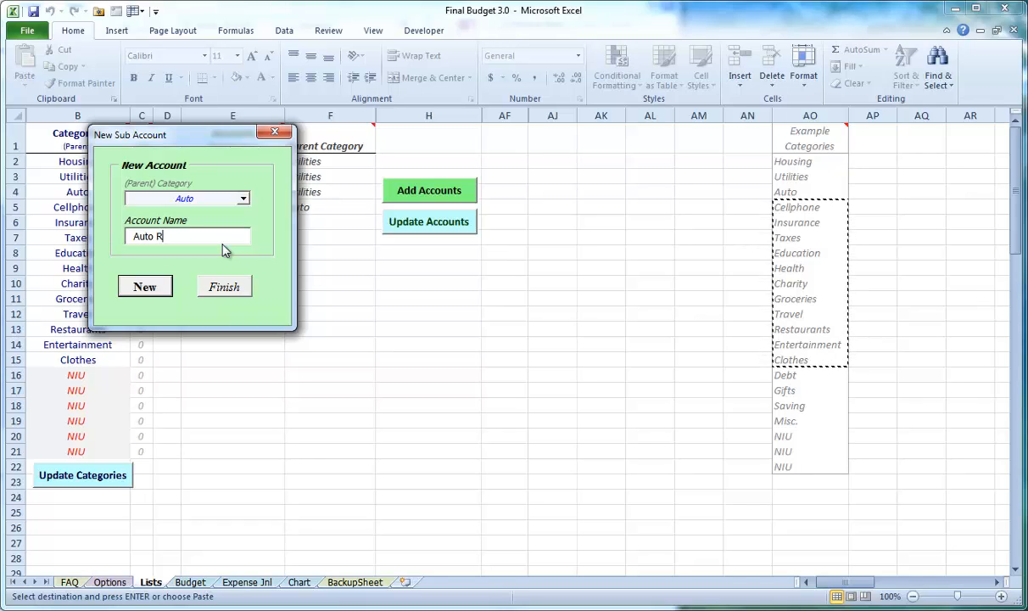
key("Return")
left_click_drag(201, 134, 414, 261)
left_click_drag(491, 264, 640, 257)
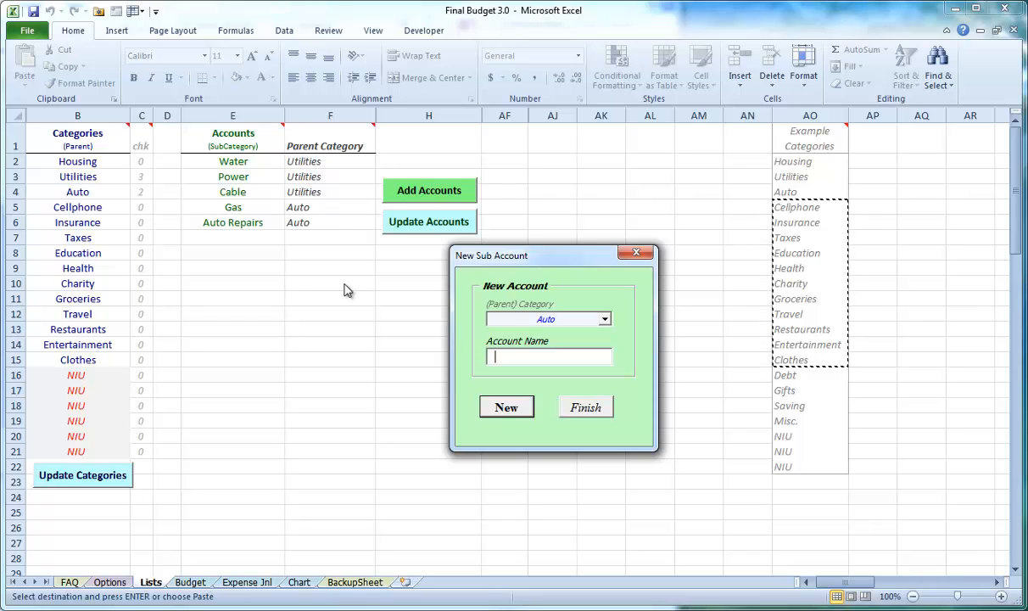
Add the sub accounts State Income and Real Estate under the parent category Taxes
left_click(604, 319)
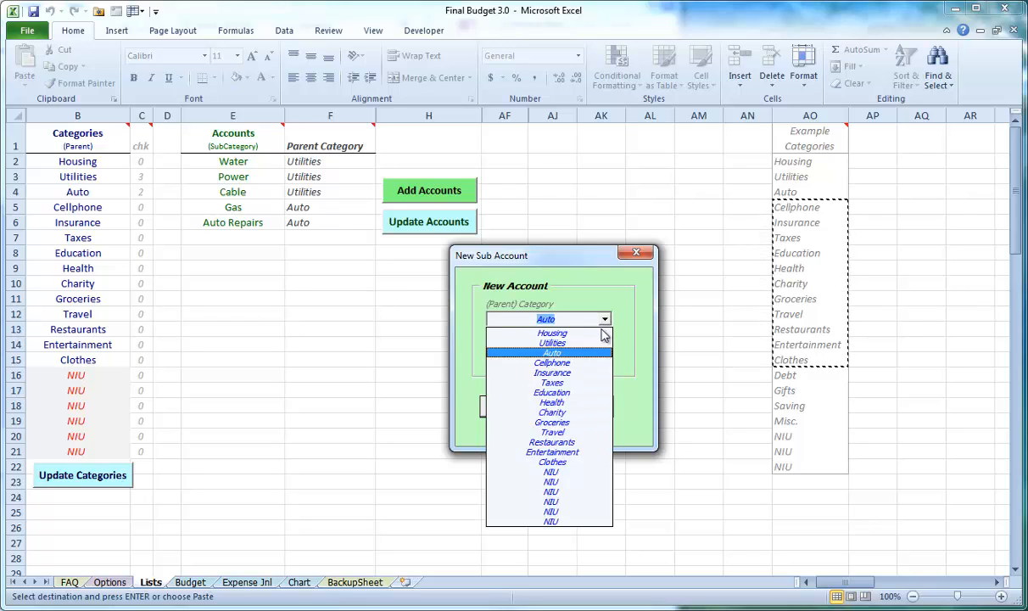
left_click(582, 383)
type("S")
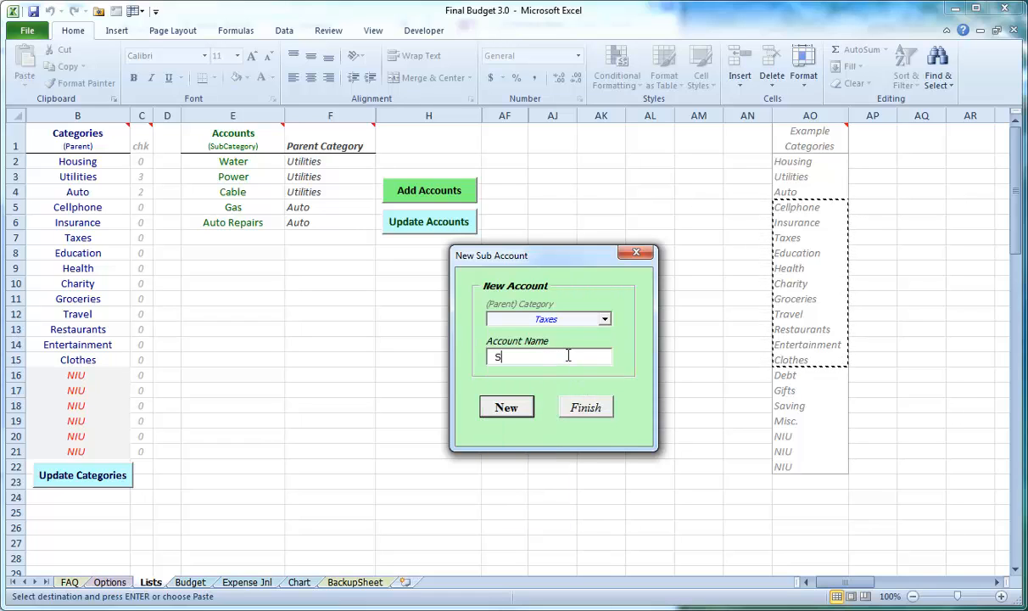
type("tate Income")
key("Return")
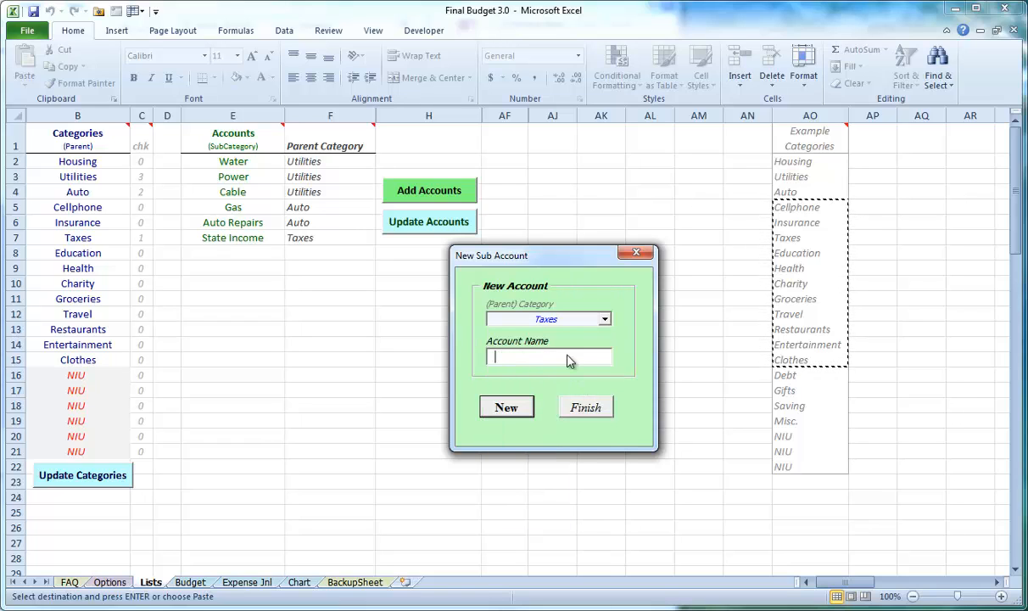
type("Real Estate")
key("Return")
Add the sub accounts Doctor, OTC Medicine and Perscriptions under the parent category Health
left_click(603, 319)
left_click(558, 402)
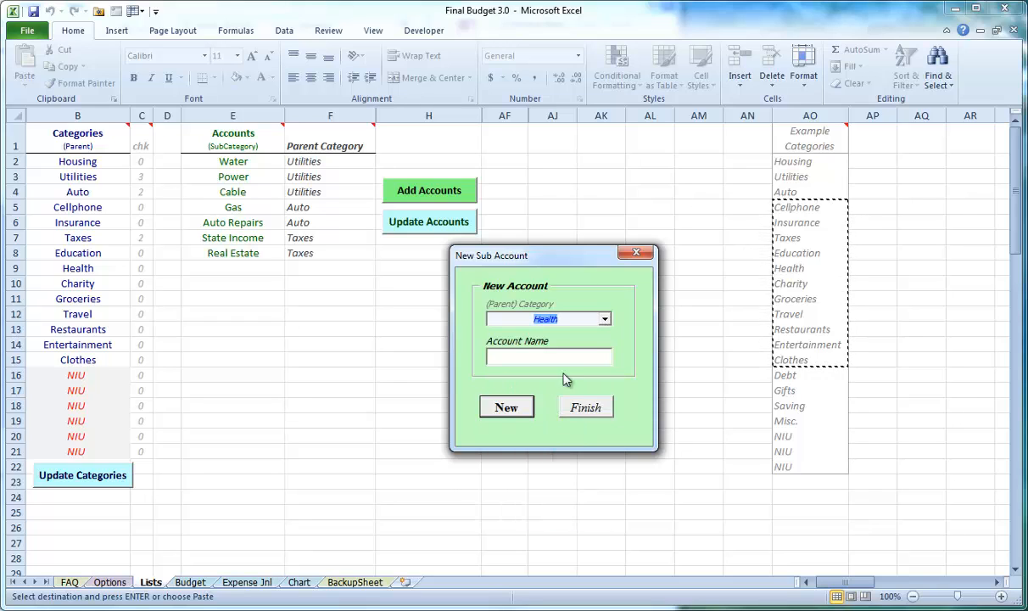
left_click(564, 358)
type("Doctor")
key("Return")
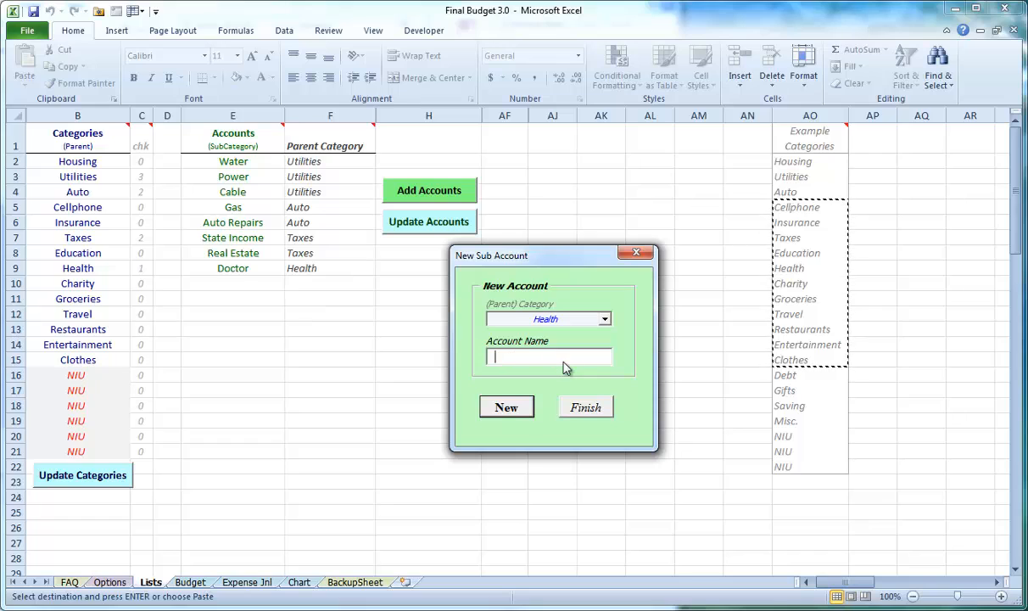
type("OTC ")
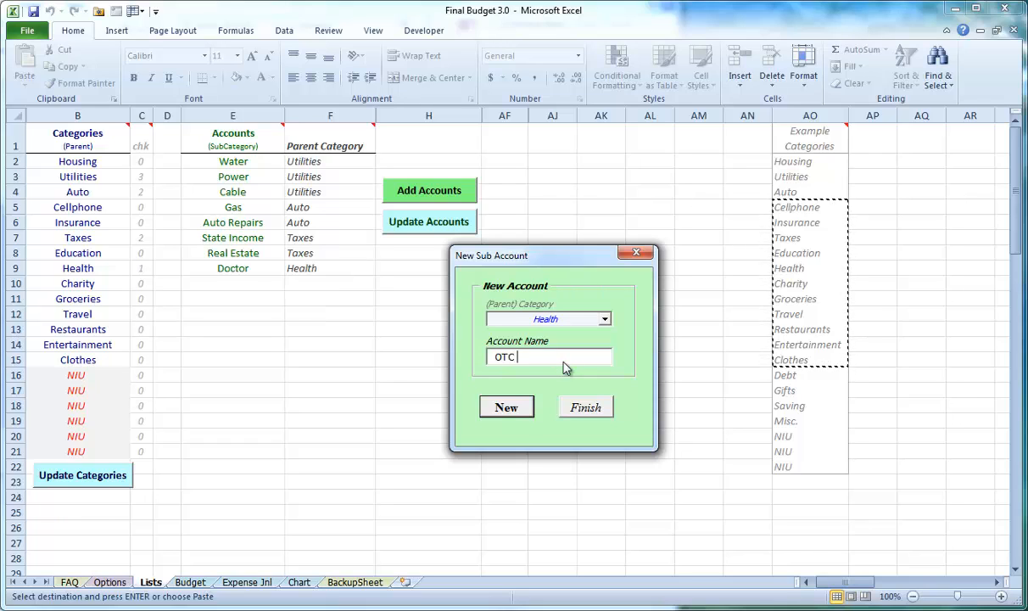
type("Medicine")
key("Return")
type("Pers")
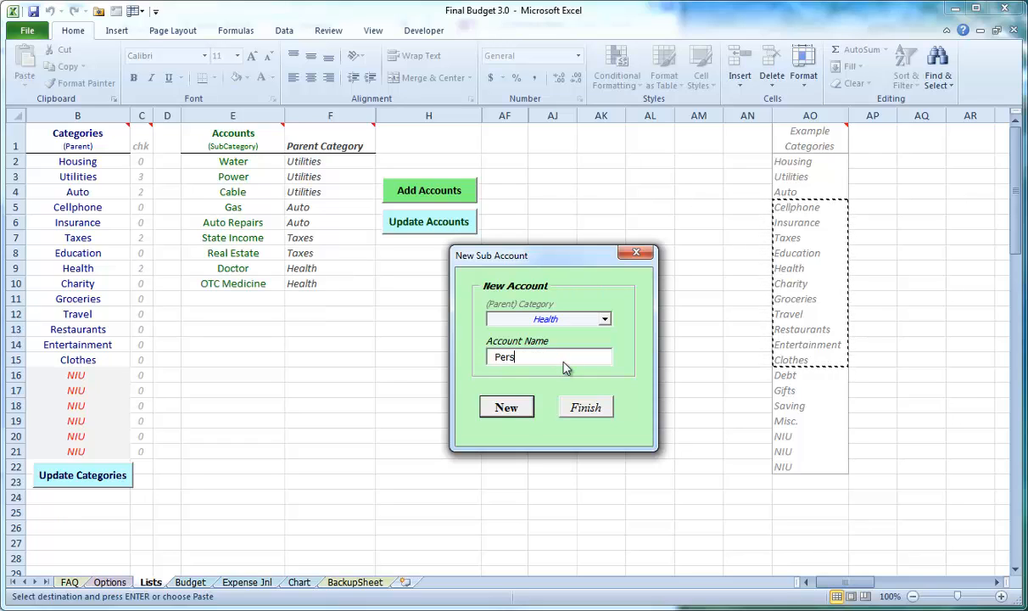
type("criptions")
key("Return")
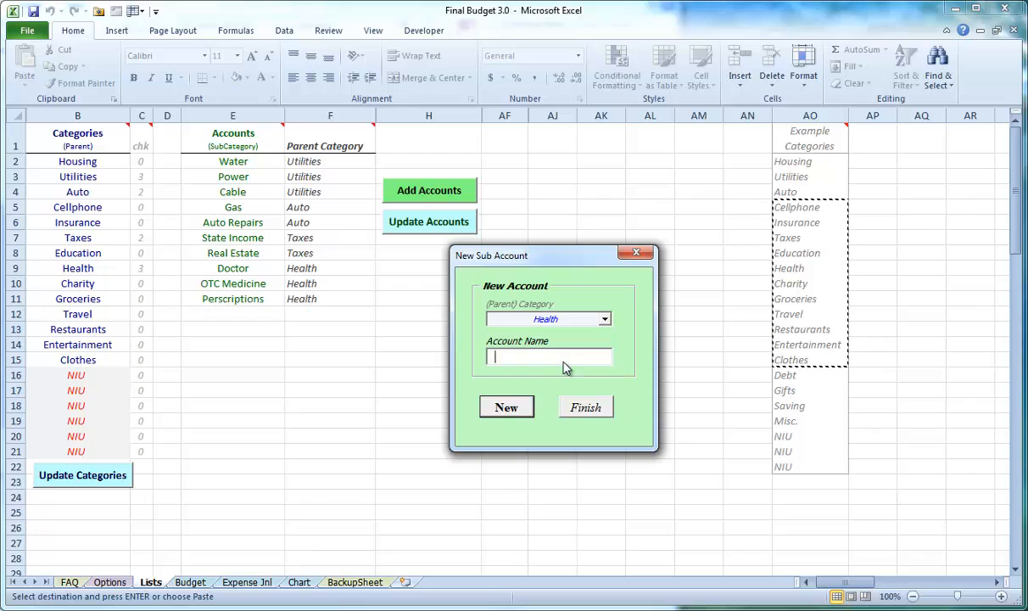
Add the sub accounts Eating Date and Dates under the parent category Restaurants, and finish adding accounts
left_click(604, 319)
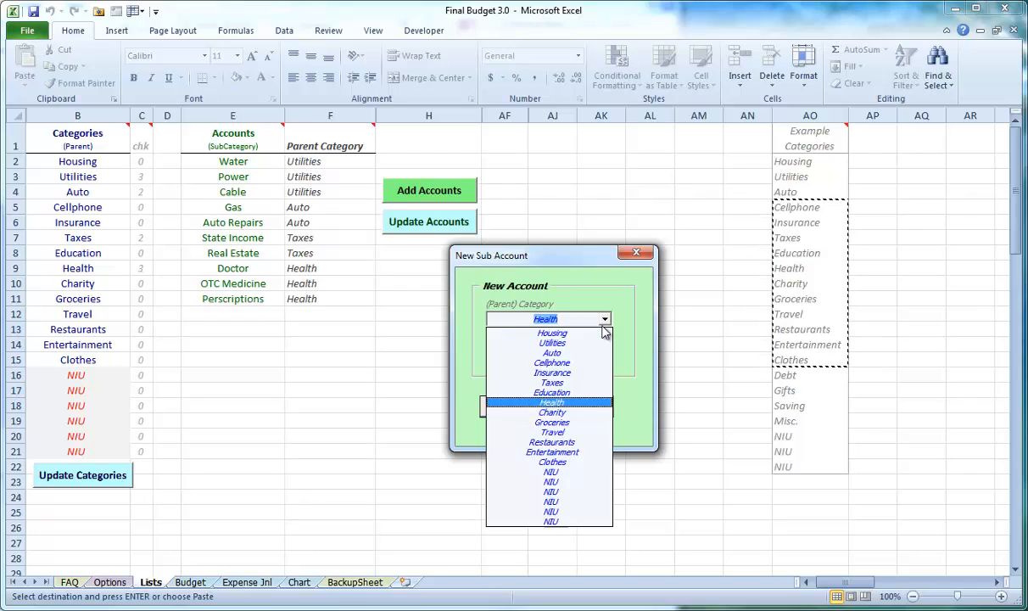
left_click(583, 442)
left_click(568, 357)
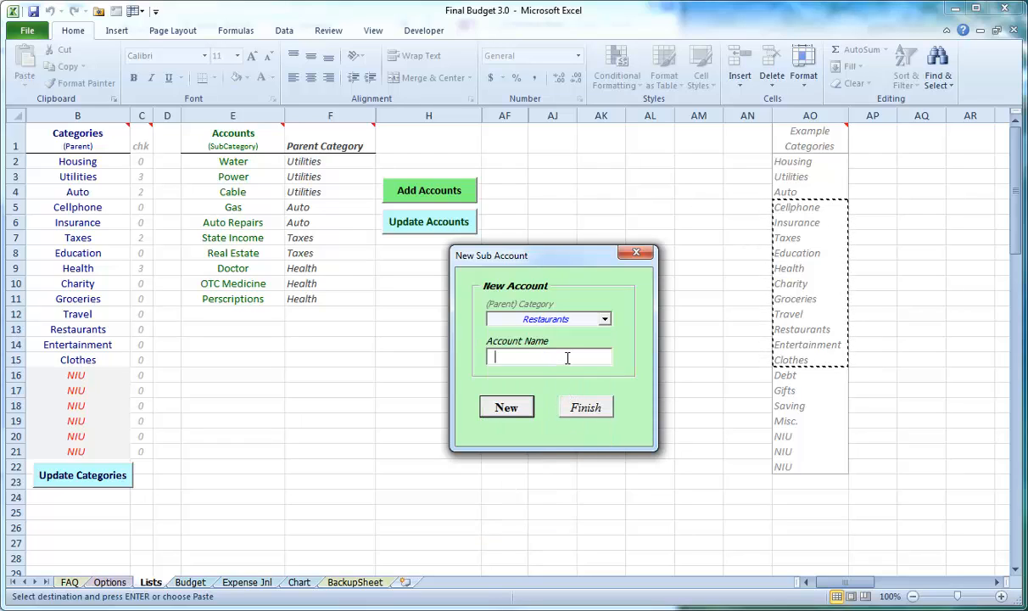
type("Eating Date")
key("Return")
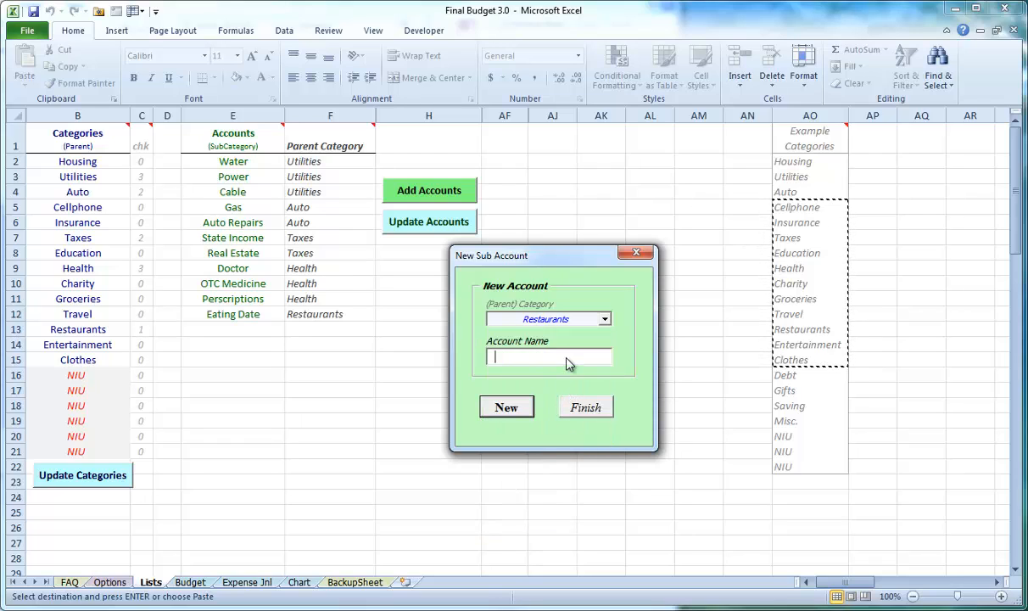
type("Da")
type("tes")
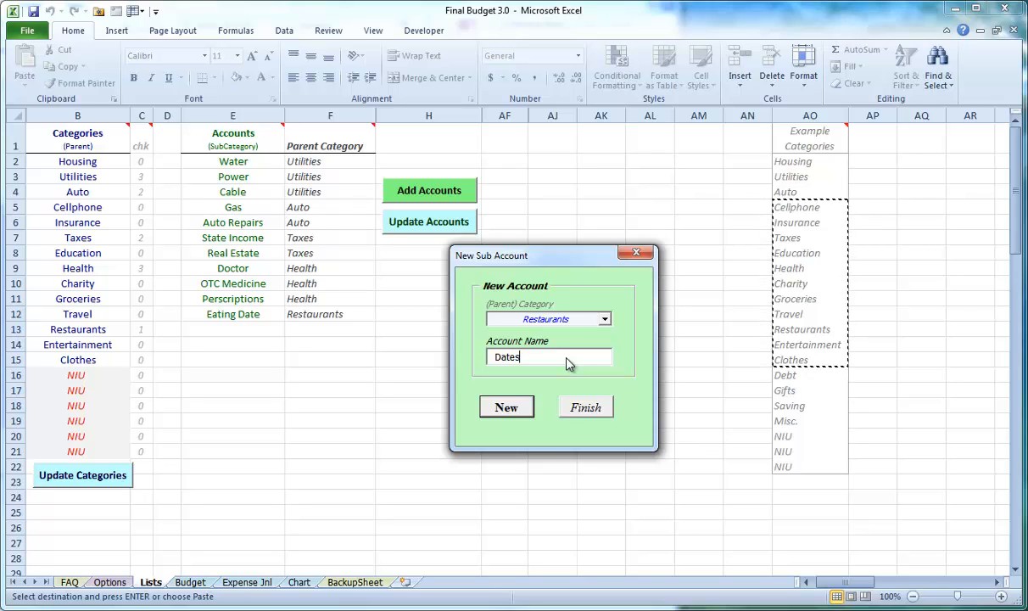
key("Return")
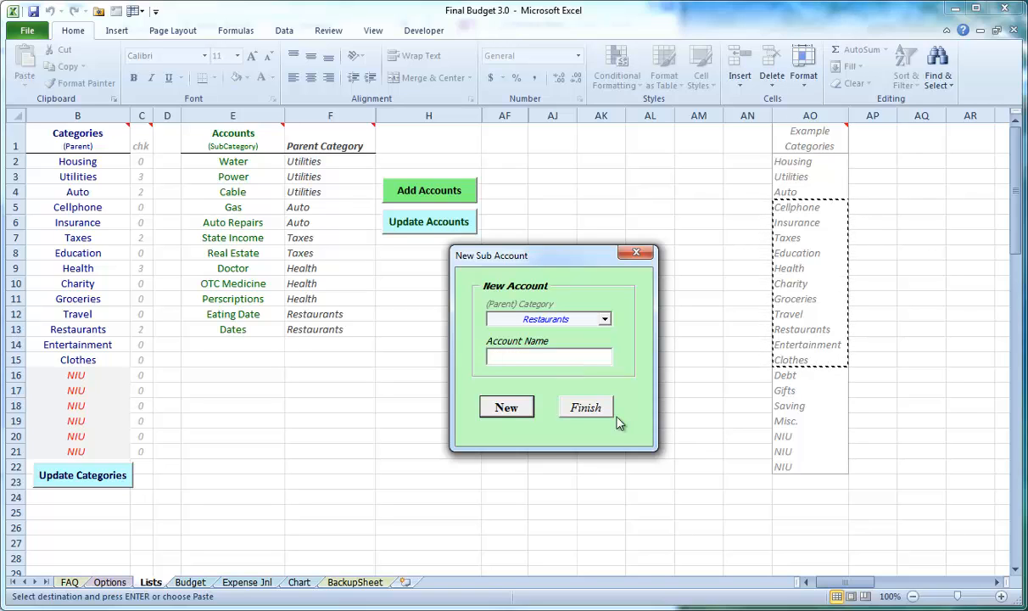
left_click(590, 408)
Rename the Eating Date account in the accounts list as Eating Out
left_click(252, 314)
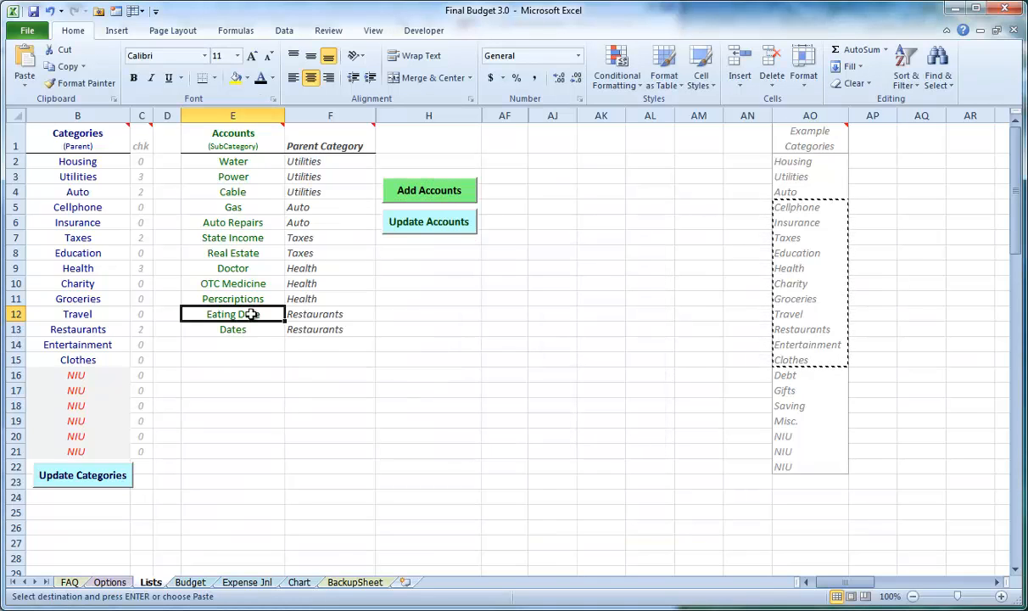
type("Eating Out")
key("Return")
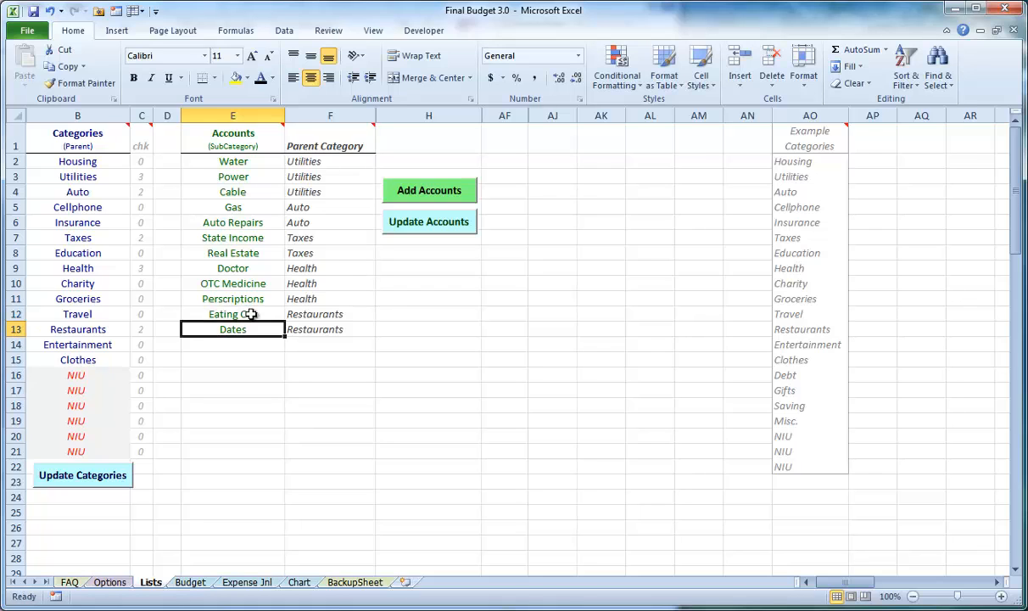
Review the order of the accounts list, look at the Expense Jnl sheet, and return to the Lists sheet
left_click_drag(242, 161, 237, 238)
left_click(268, 311)
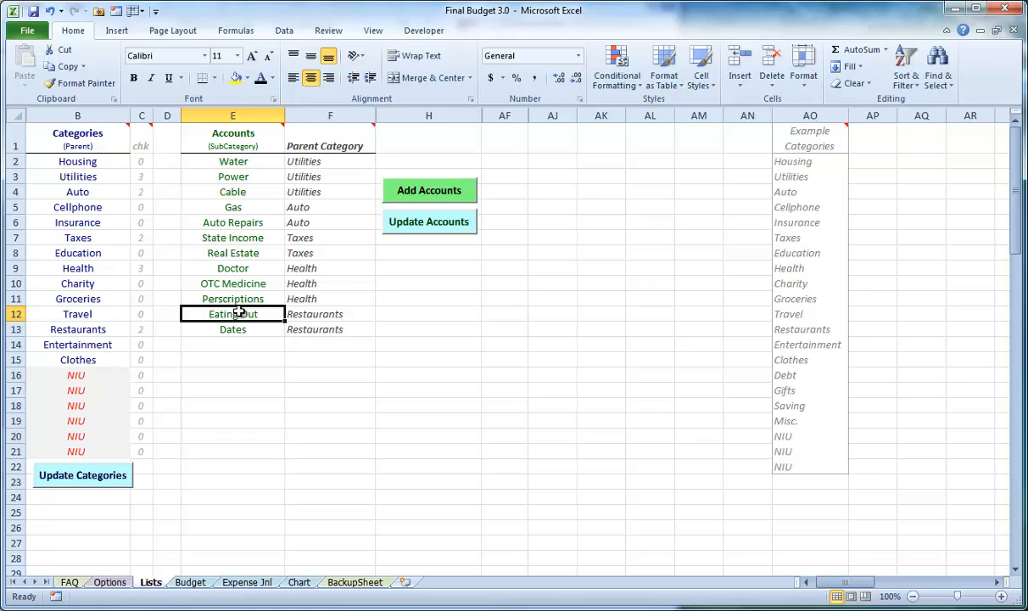
left_click_drag(241, 207, 266, 305)
left_click(261, 283)
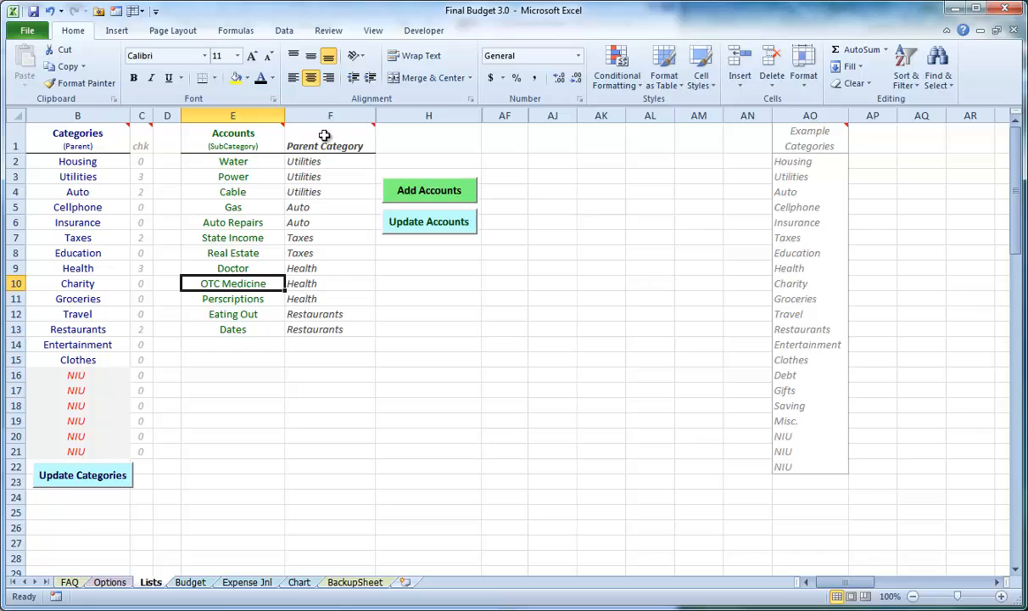
left_click(247, 582)
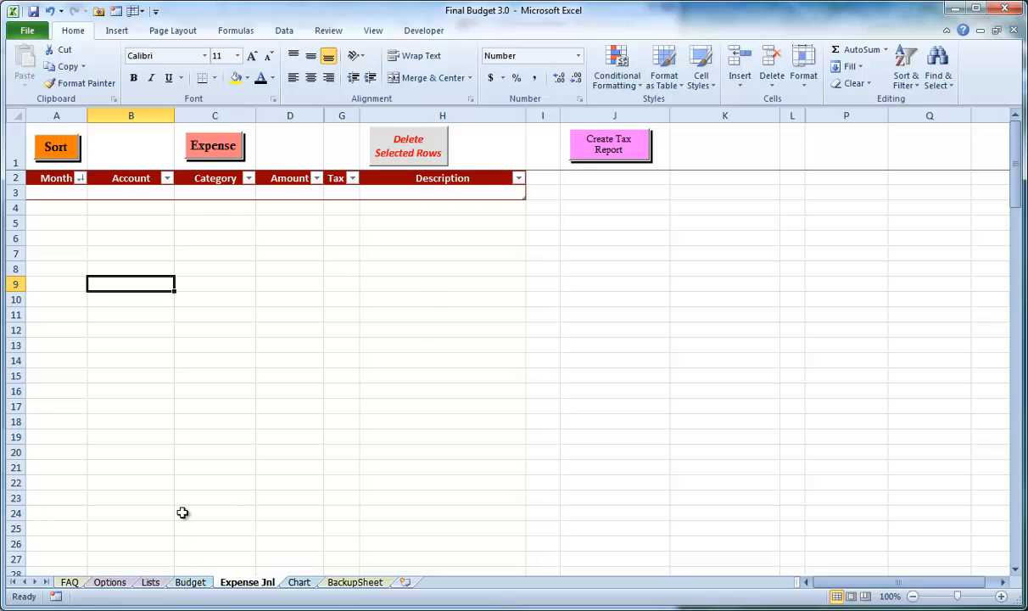
left_click(152, 584)
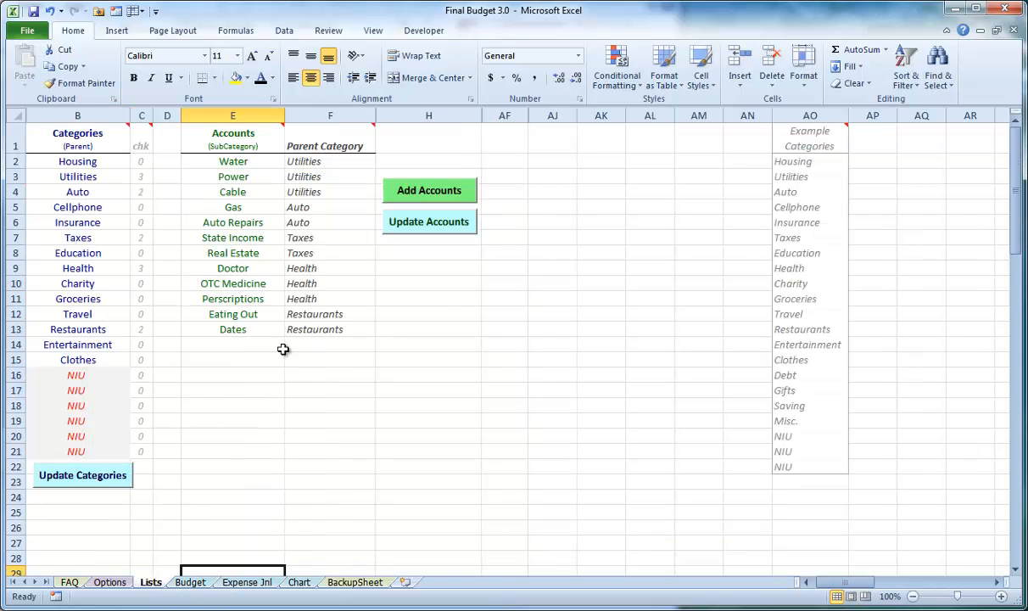
left_click_drag(227, 212, 237, 293)
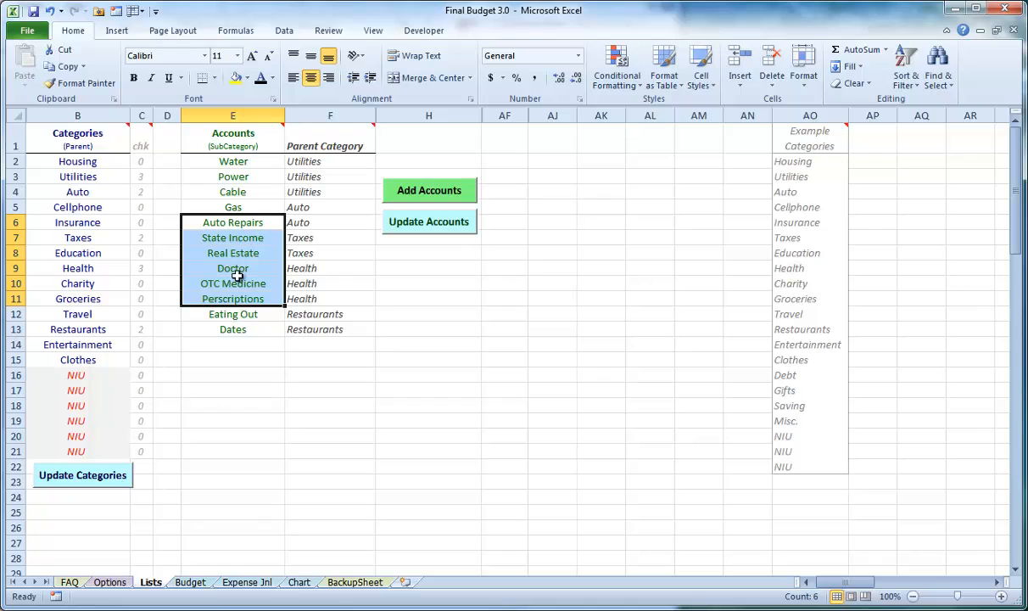
left_click(234, 283)
Check the parent category choices in the new account form, finish without adding an account, and update the accounts list
left_click(398, 191)
left_click(243, 198)
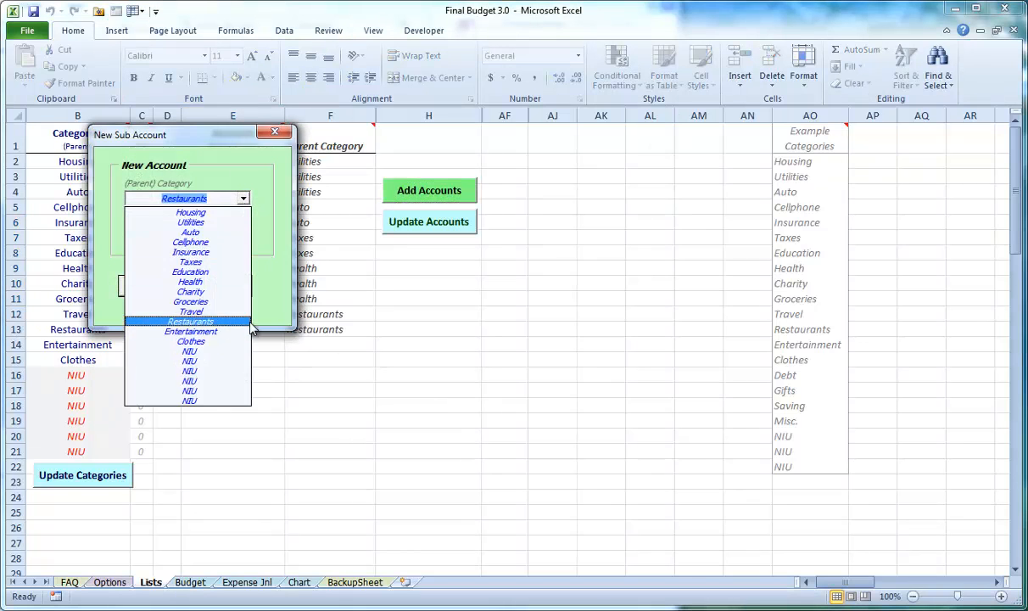
left_click(222, 322)
left_click(238, 286)
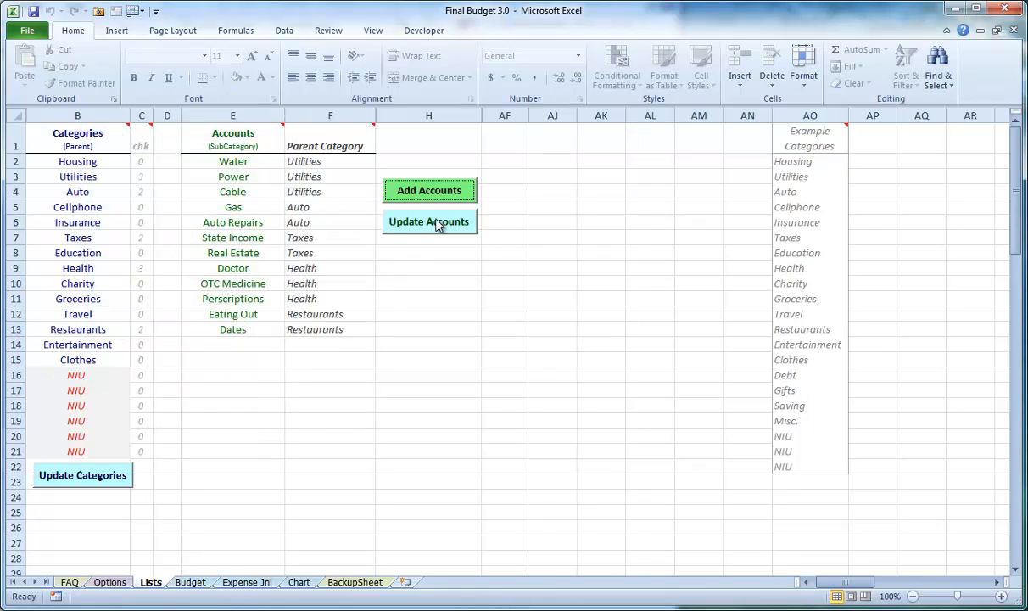
Update the categories, answering Yes to whether the accounts have already been added and updated
left_click(104, 479)
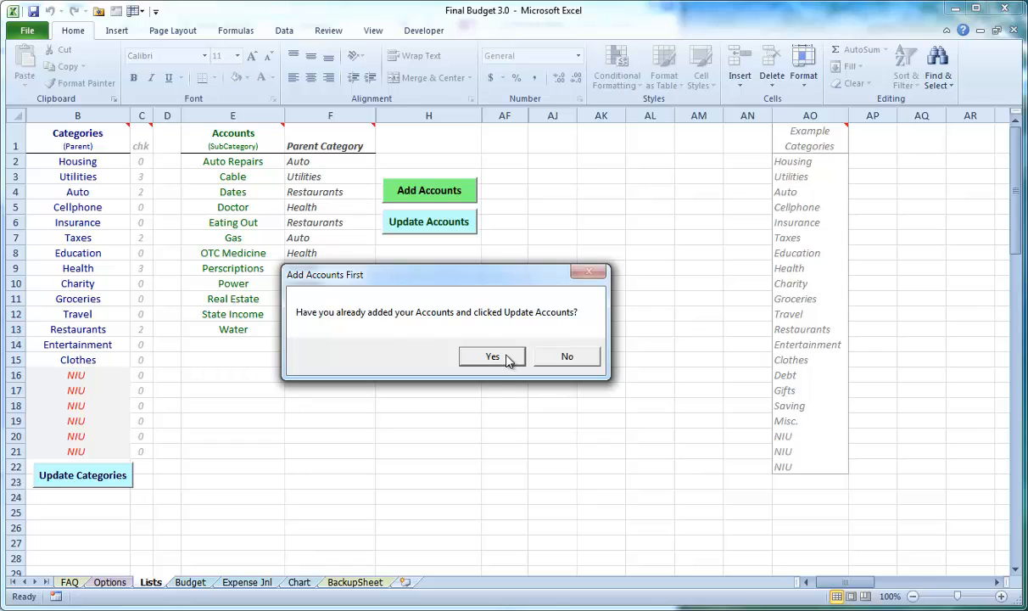
left_click(492, 357)
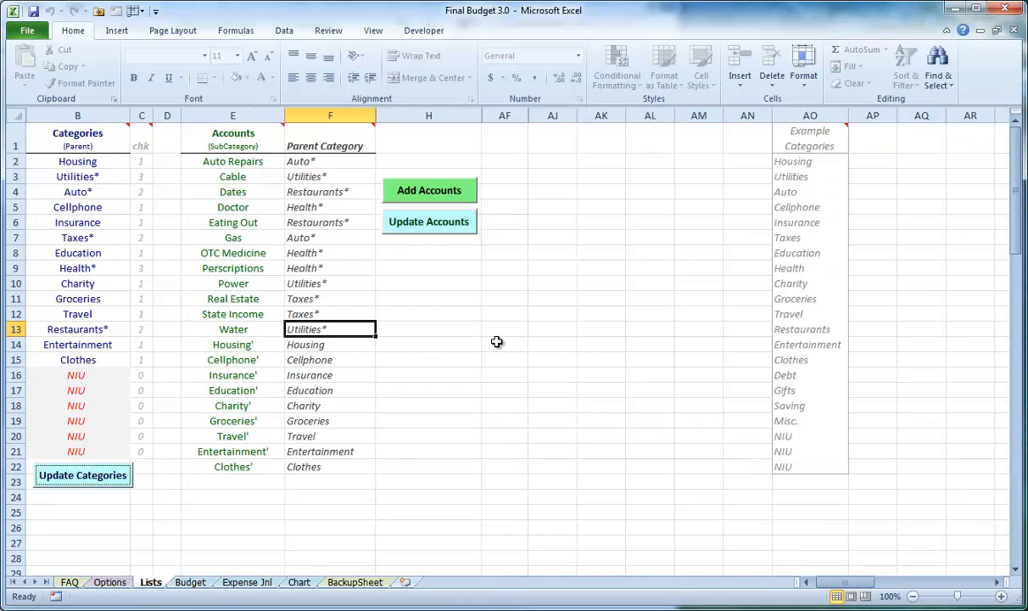
Check the account counts beside Utilities and Cellphone, and update the accounts to re-sort the list
left_click(141, 175)
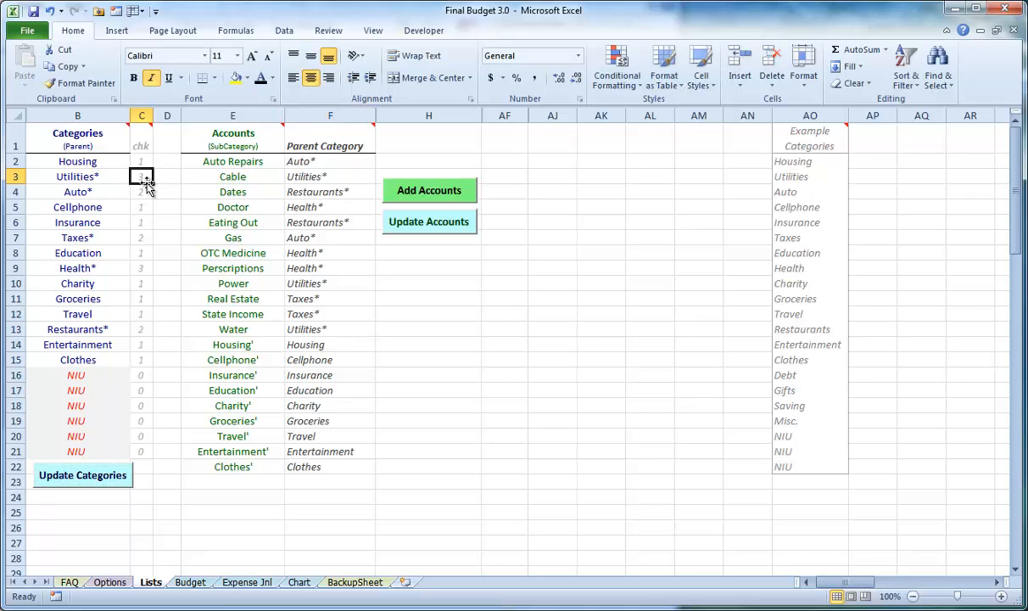
left_click(88, 180)
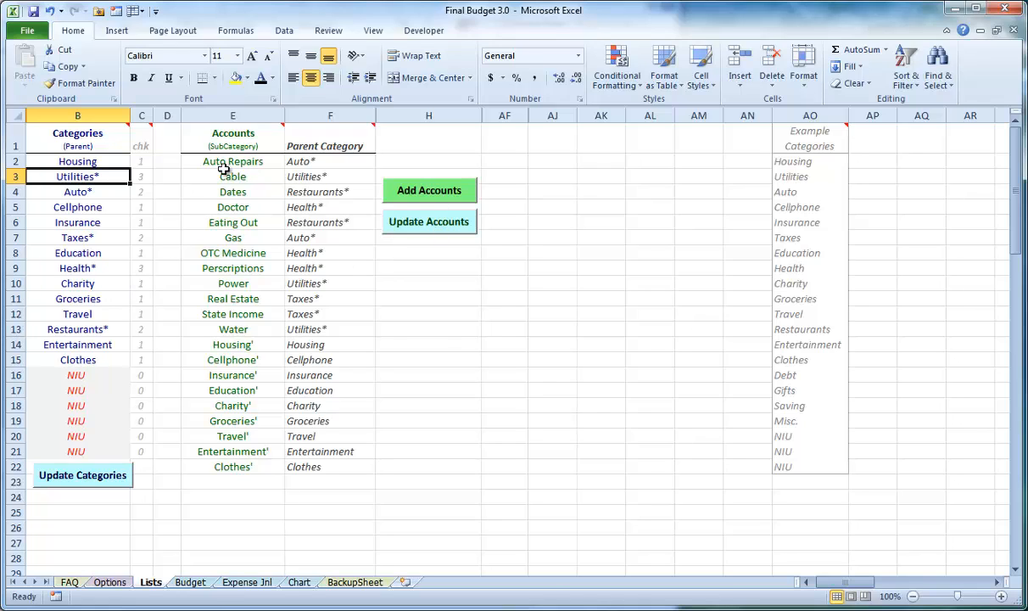
left_click(141, 207)
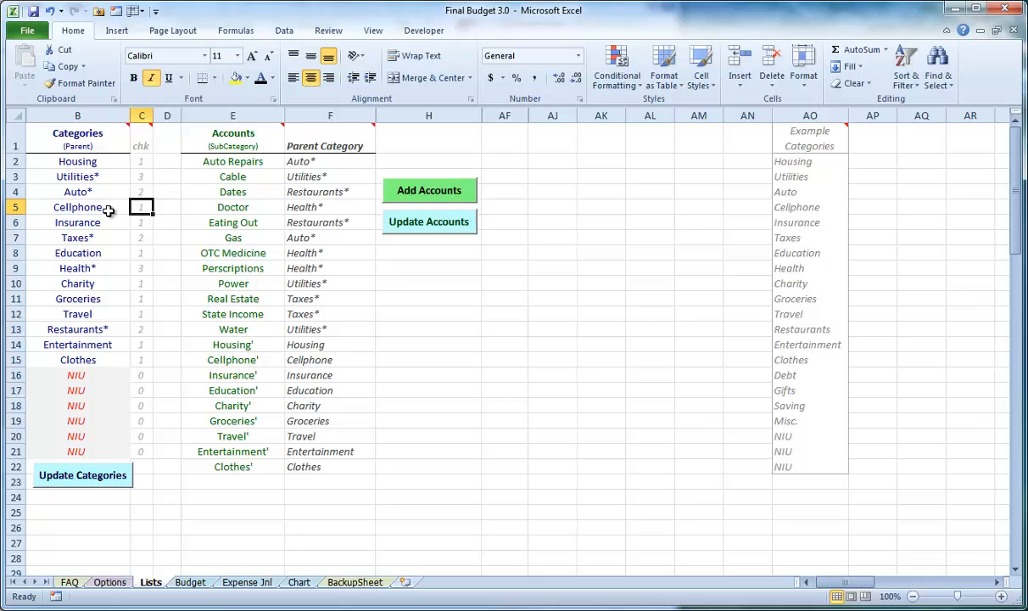
left_click(108, 208)
left_click(425, 221)
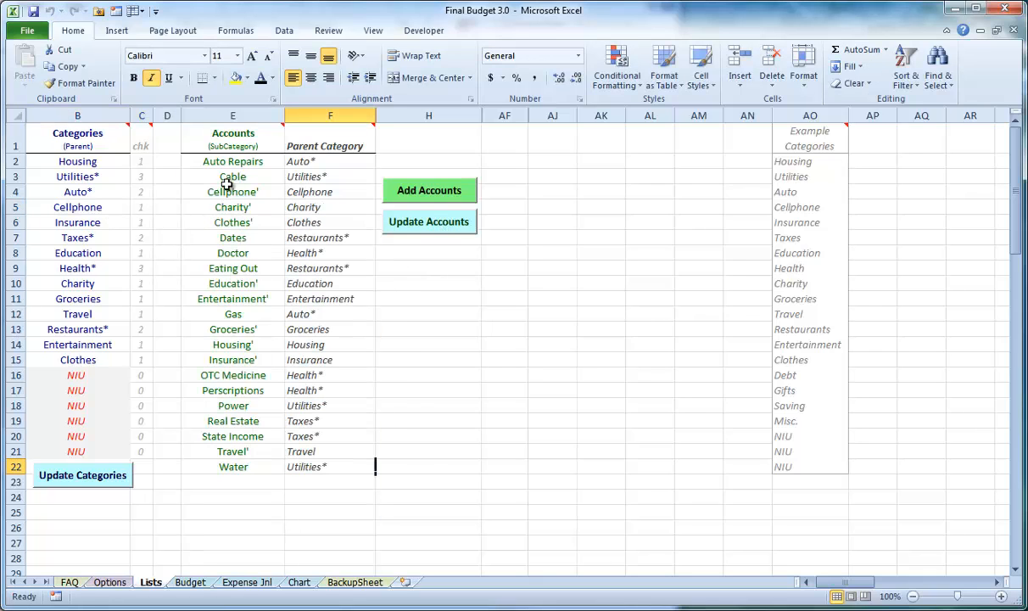
Compare the Cellphone parent category with its matching sub account, and examine the Clothes and Charity categories
left_click(227, 188)
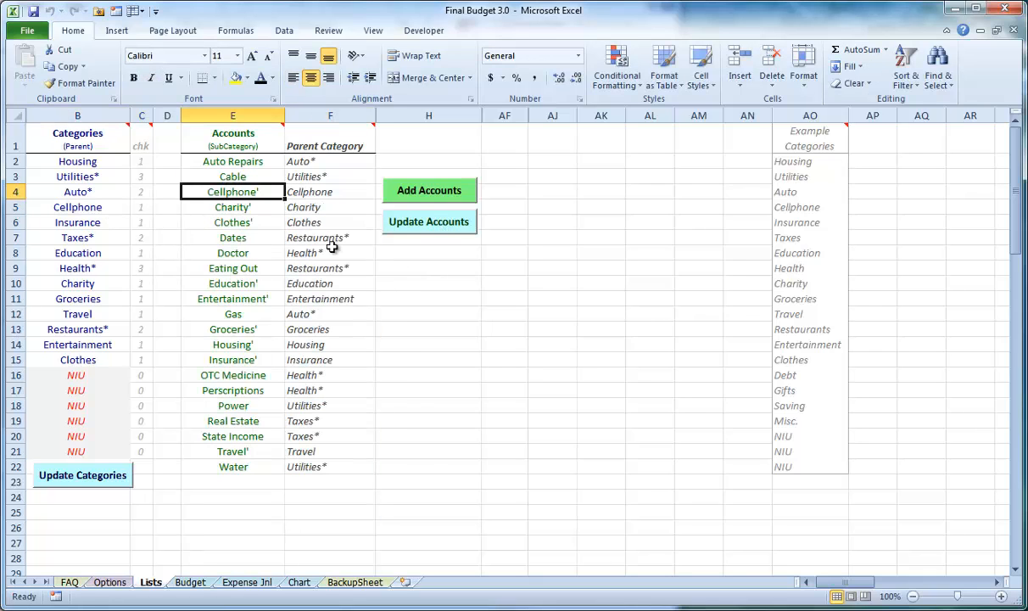
left_click(108, 206)
left_click(219, 193)
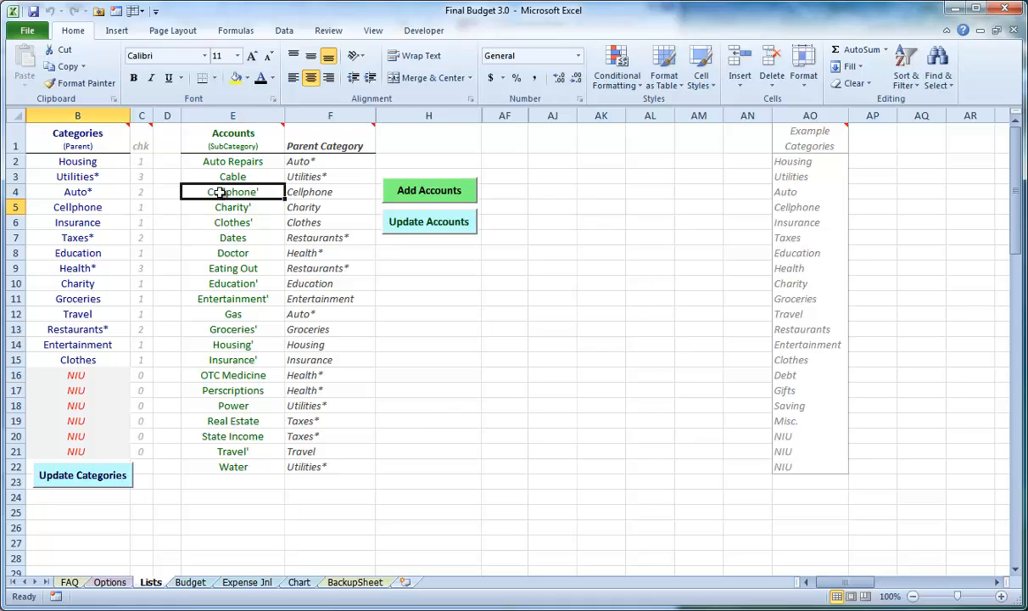
left_click(100, 209)
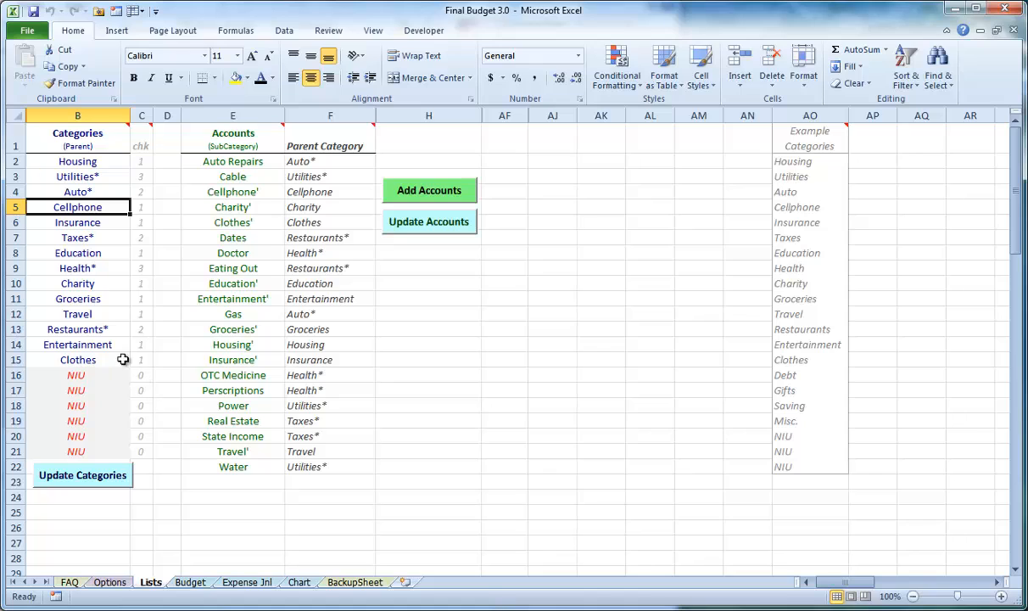
left_click(95, 357)
left_click(96, 285)
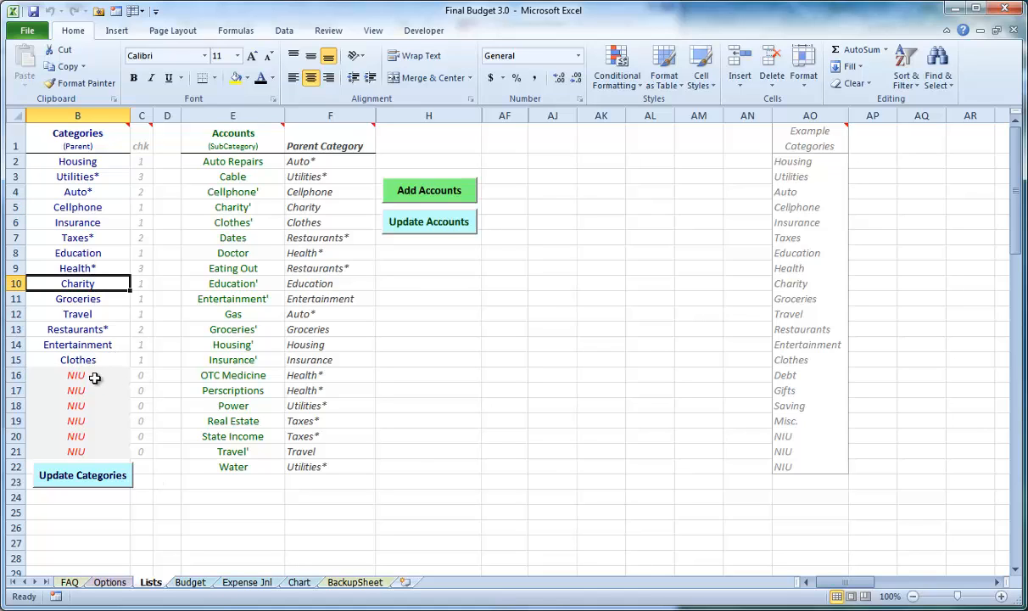
Auto-fit the Budget sheet, check its category headings, and return to the Lists sheet
left_click(197, 582)
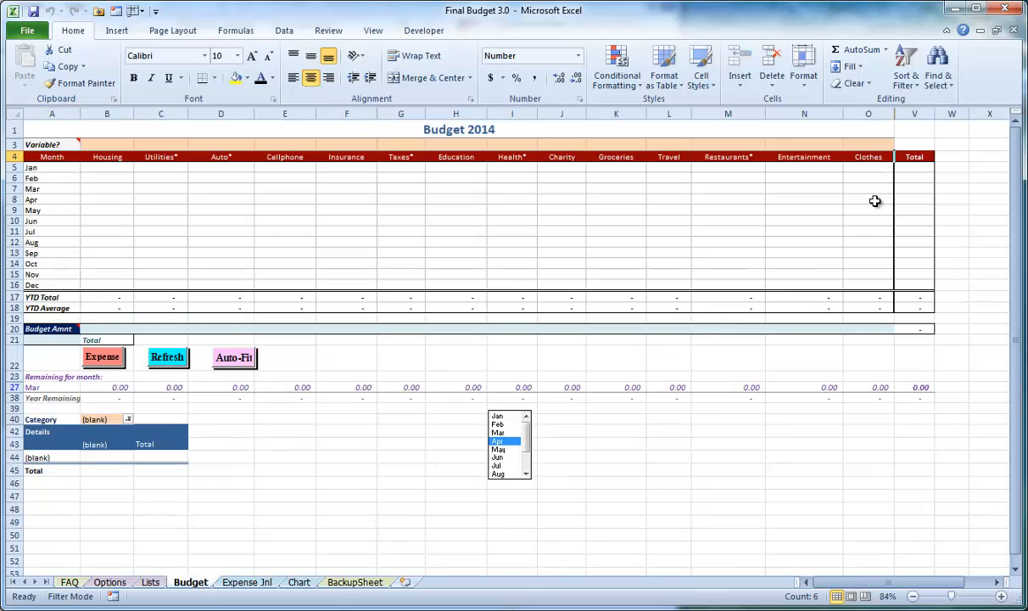
left_click(217, 357)
left_click(693, 179)
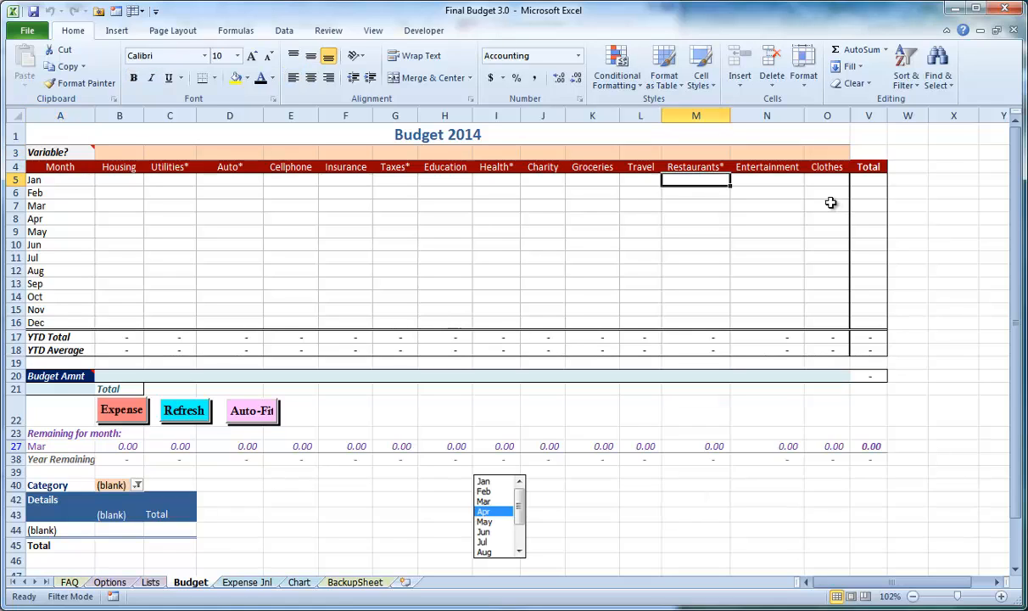
left_click(151, 583)
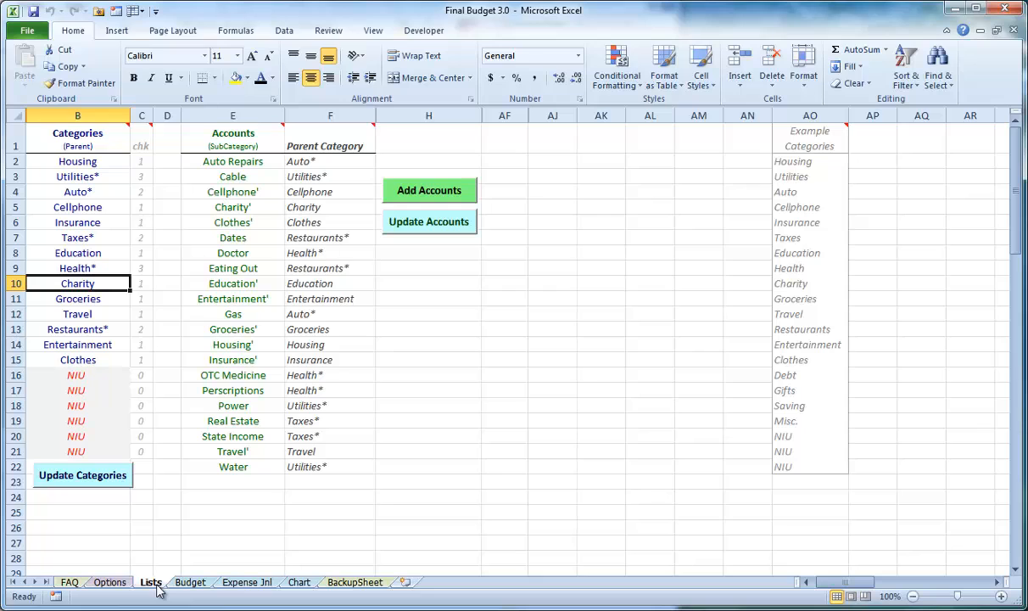
Add Other as a parent category in the first unused NIU row and update the categories, answering Yes about the accounts
left_click_drag(234, 252, 224, 381)
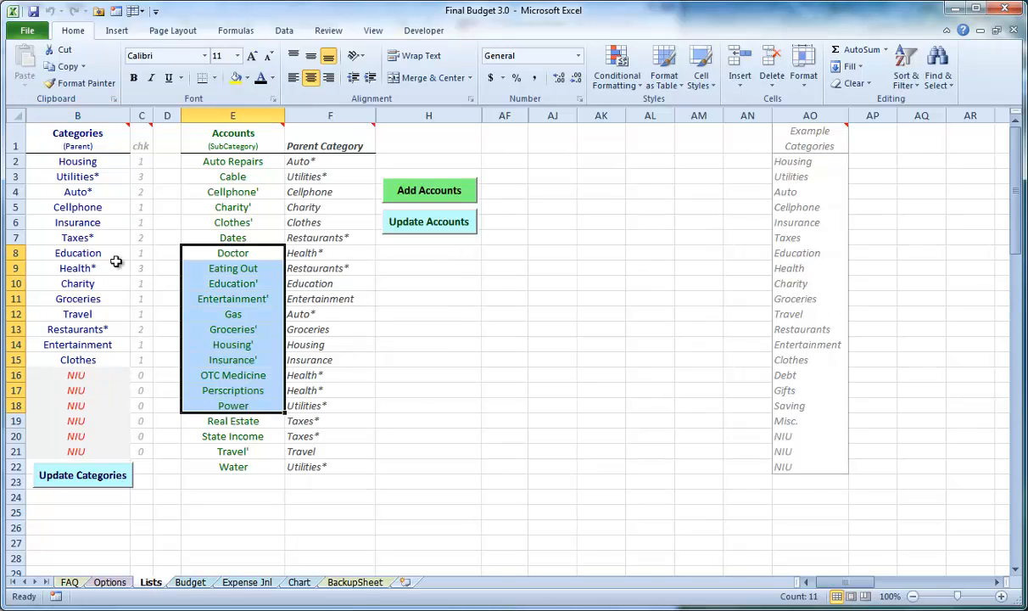
left_click(89, 236)
left_click(100, 374)
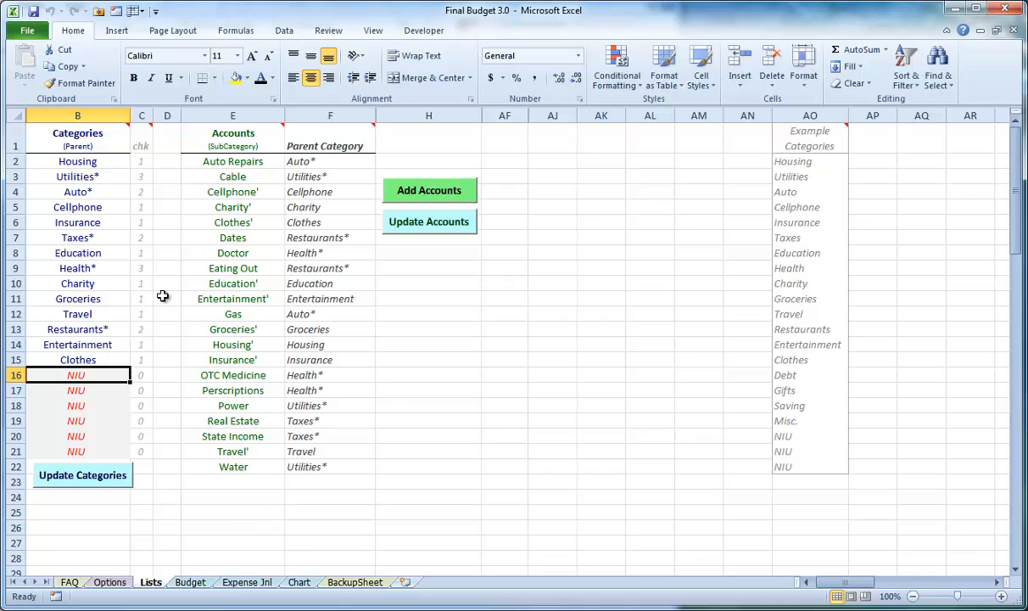
type("Other")
key("Return")
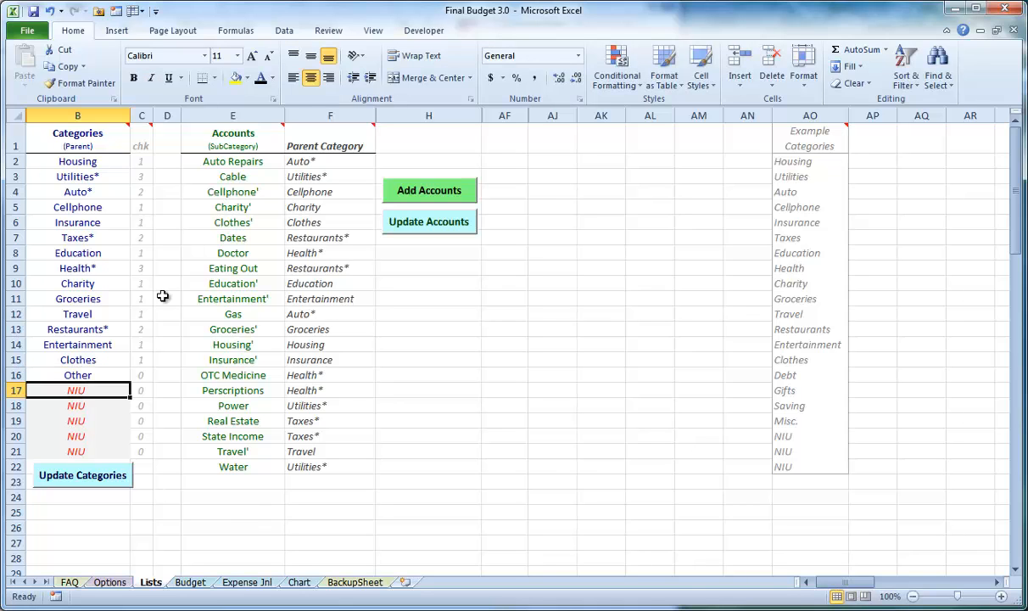
left_click(123, 475)
left_click(506, 365)
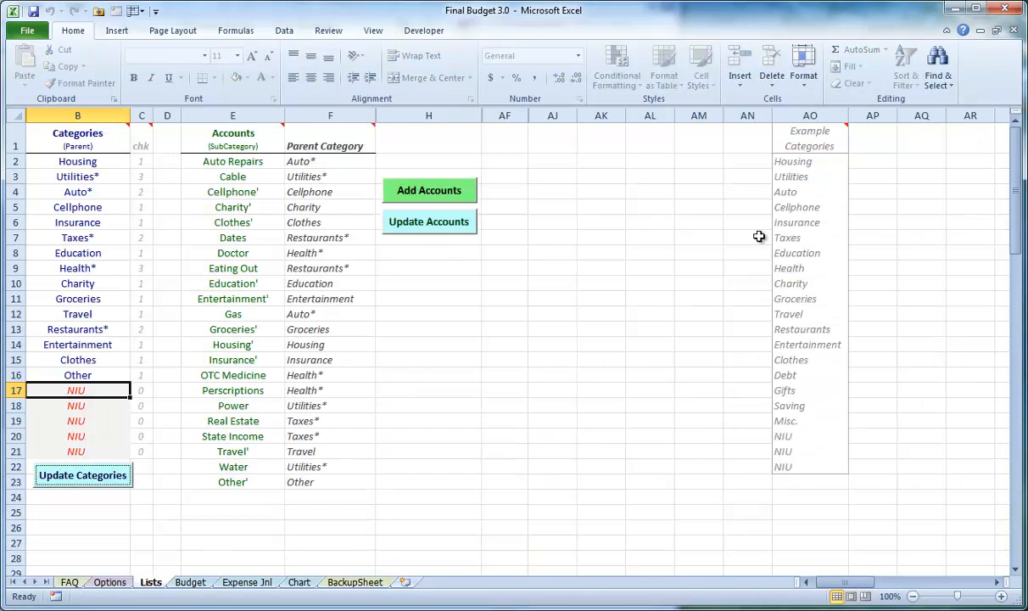
Check the Budget sheet for the Other category column
left_click(192, 582)
left_click_drag(872, 181, 871, 297)
left_click(820, 228)
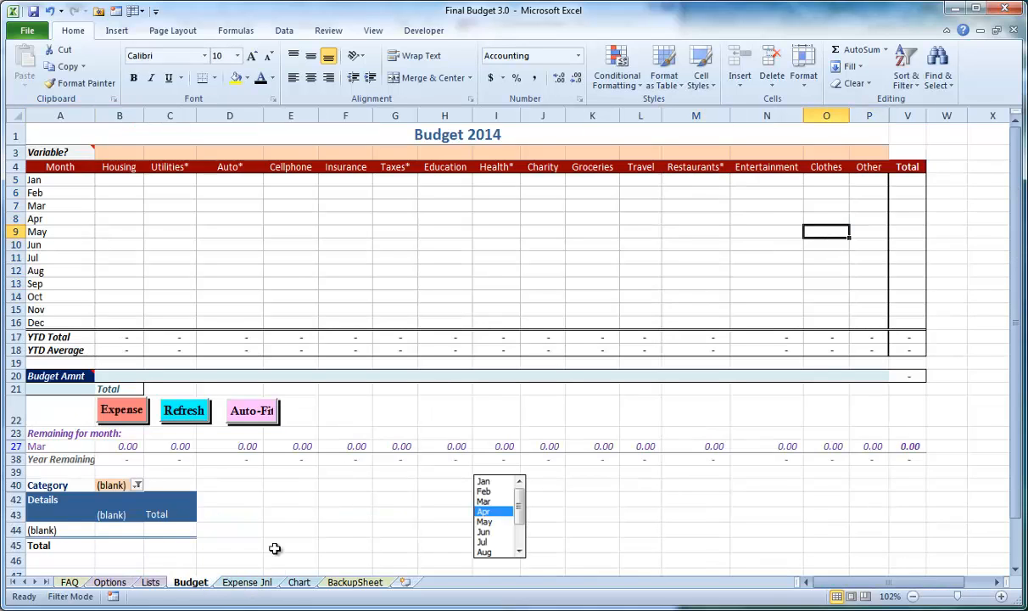
Replace the Other category on the Lists sheet with NIU and update the categories, answering Yes about the accounts
left_click(153, 584)
left_click(85, 374)
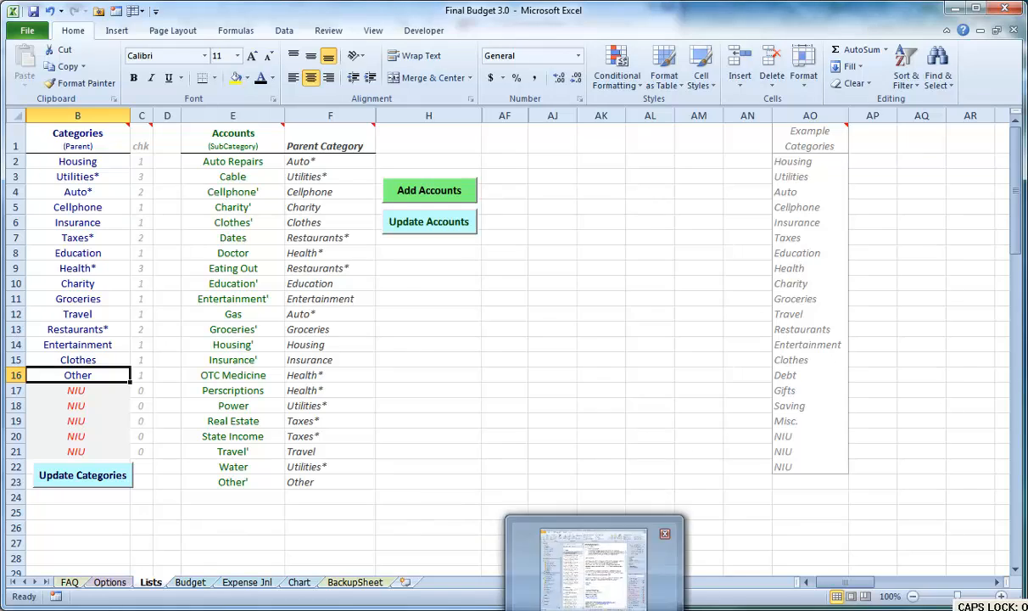
type("NIU")
key("Return")
left_click(82, 475)
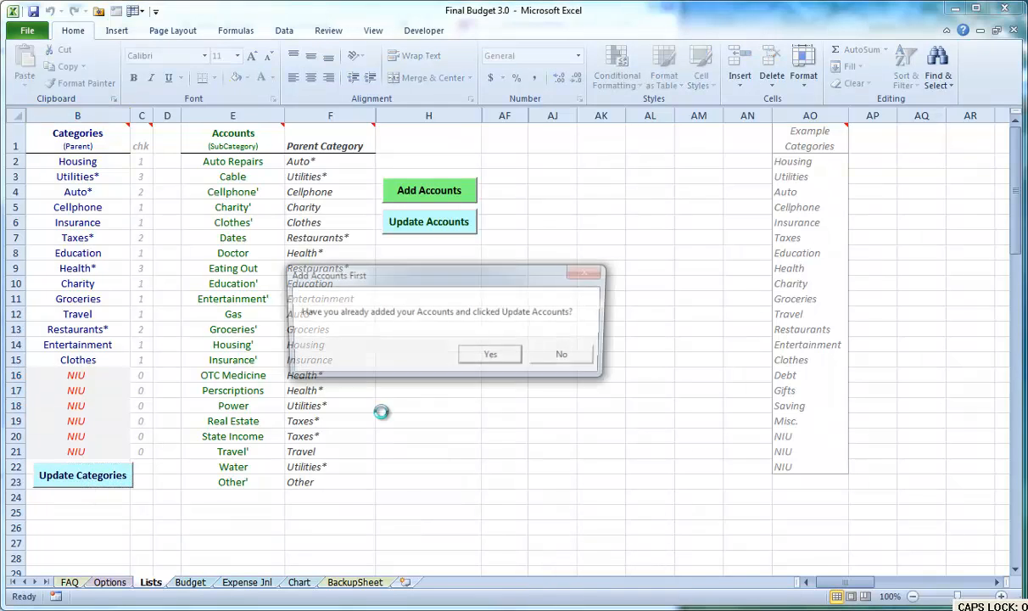
left_click(492, 353)
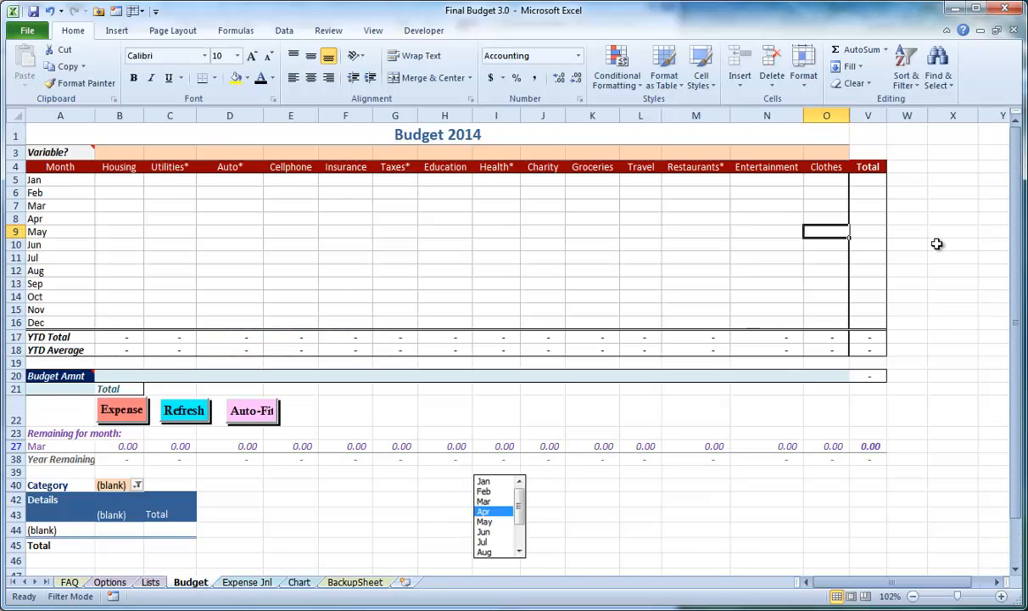
Re-enter Other in cell B16 of the Lists sheet and update the categories, confirming with Yes
left_click(150, 584)
left_click(106, 373)
type("O")
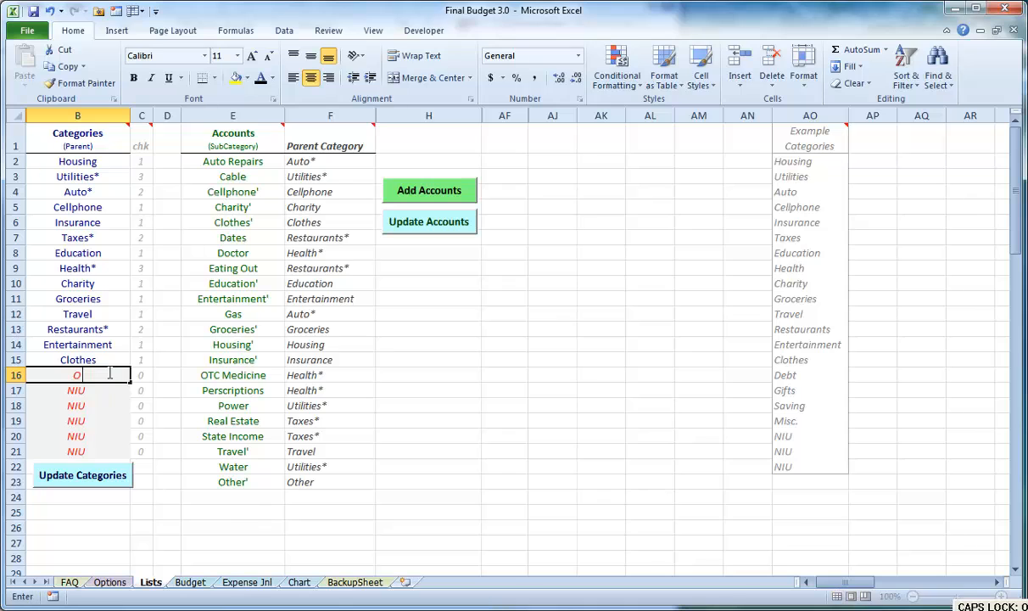
type("ther")
key("Return")
left_click(118, 476)
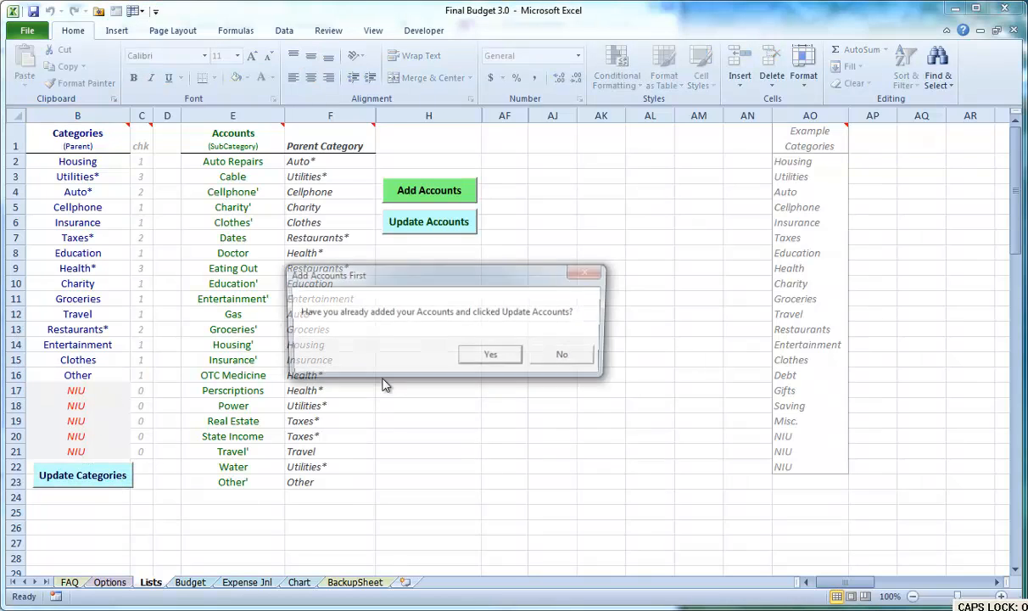
left_click(490, 354)
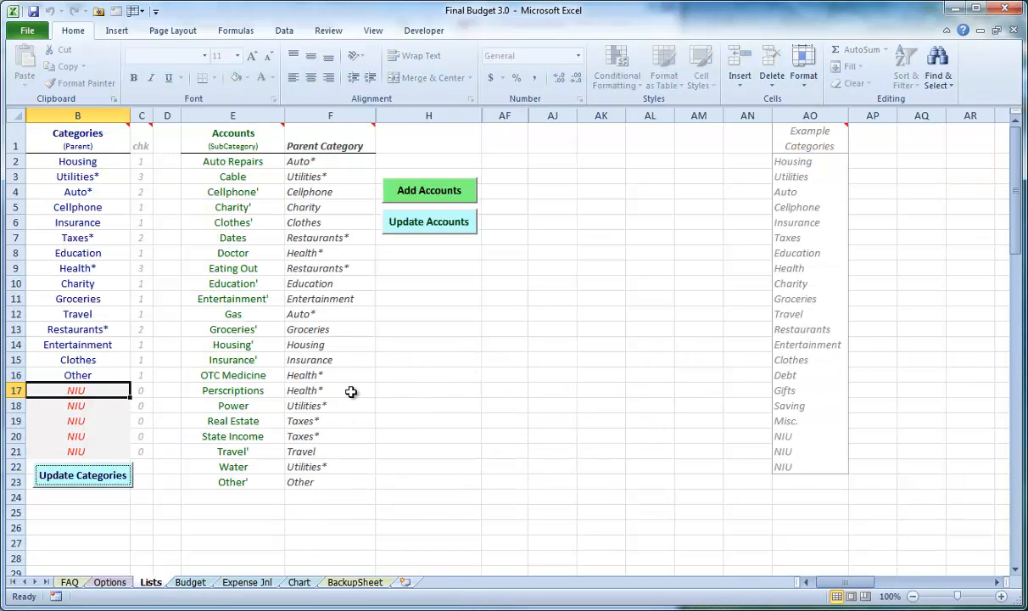
Compare the list of parent categories with the full list of sub accounts
left_click_drag(237, 162, 244, 482)
left_click_drag(110, 160, 93, 373)
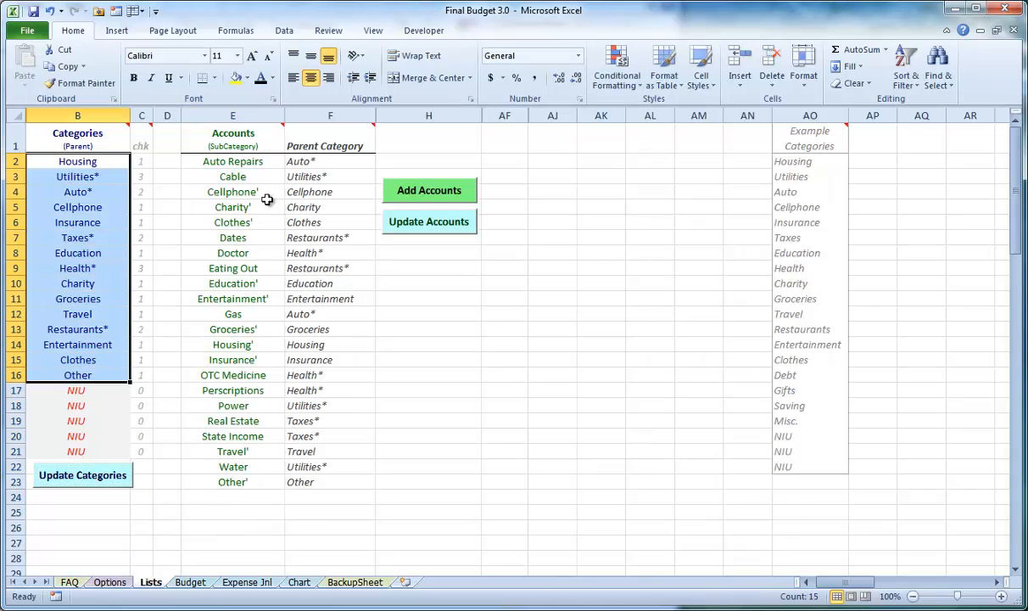
left_click_drag(257, 161, 268, 478)
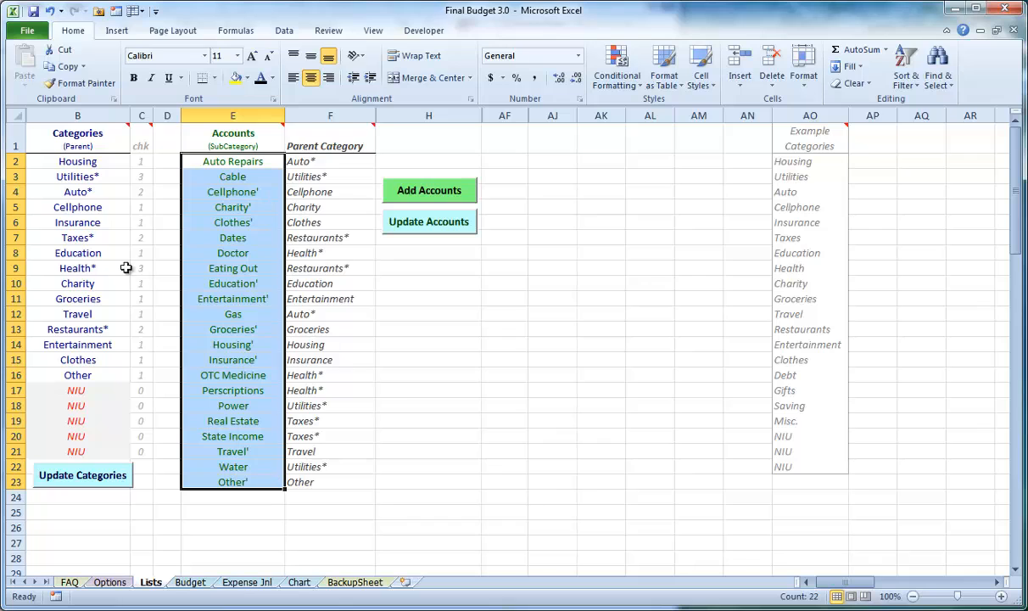
left_click(85, 162)
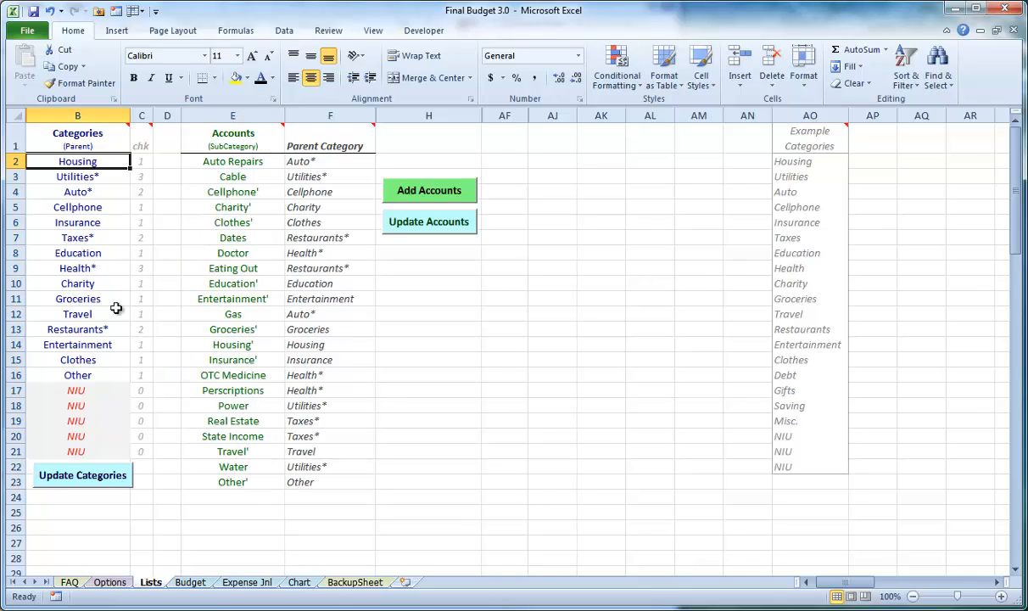
Set the total budget amount on the Budget sheet to 2000 and check the amount left to allocate
left_click(190, 583)
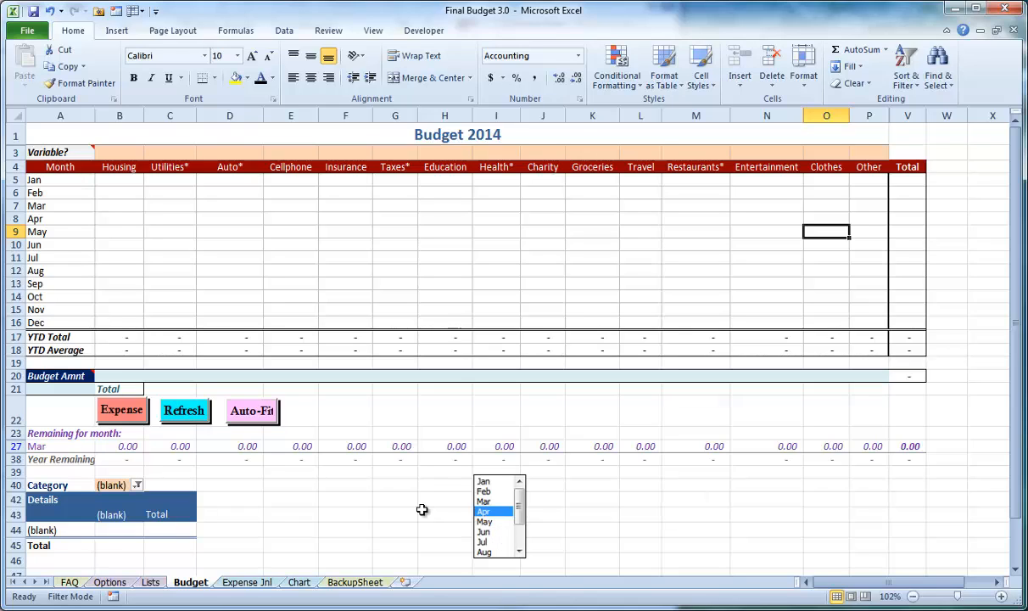
left_click(81, 388)
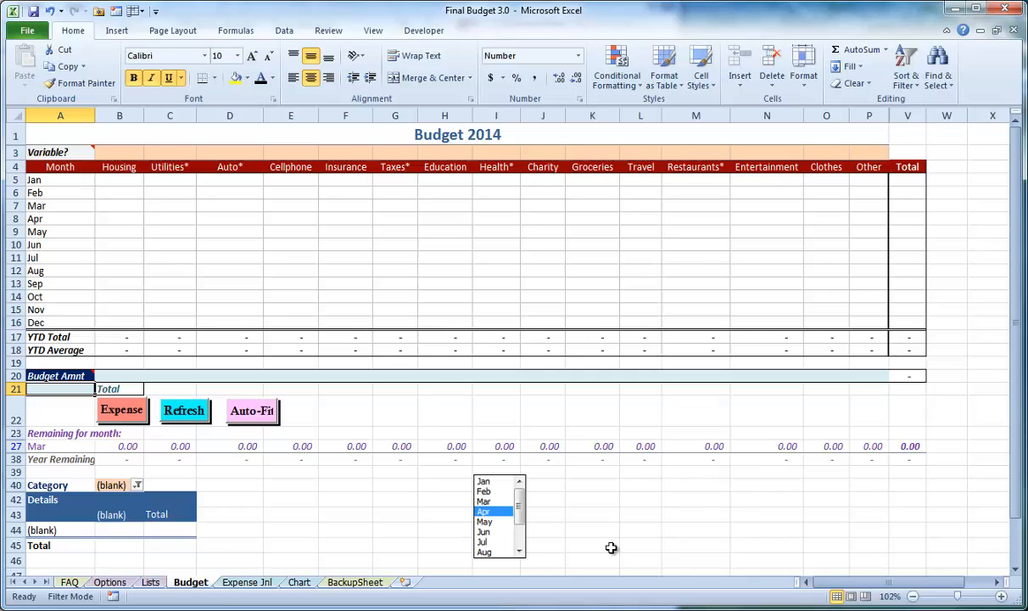
type("2000")
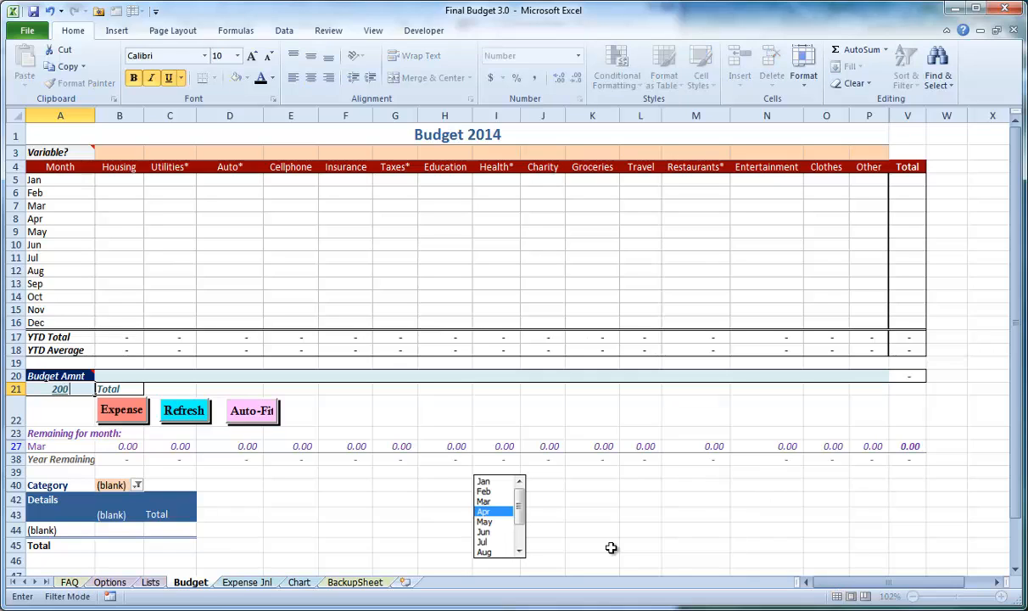
key("Return")
key("Right")
key("Right")
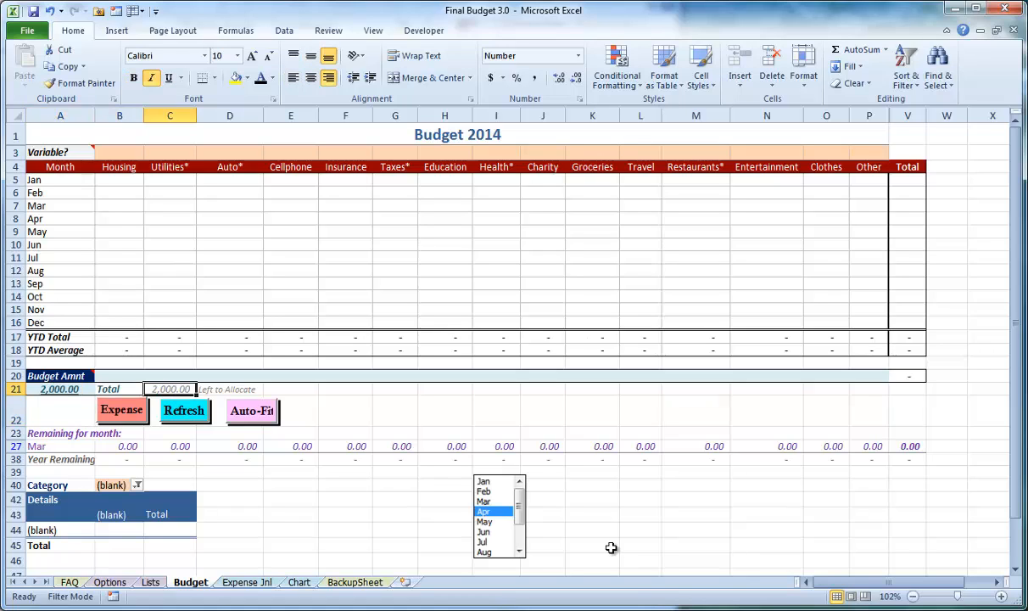
Enter budget amounts of 300 for Housing, 250 for Utilities, 200 for Auto and 100 for Cellphone
key("Up")
key("Left")
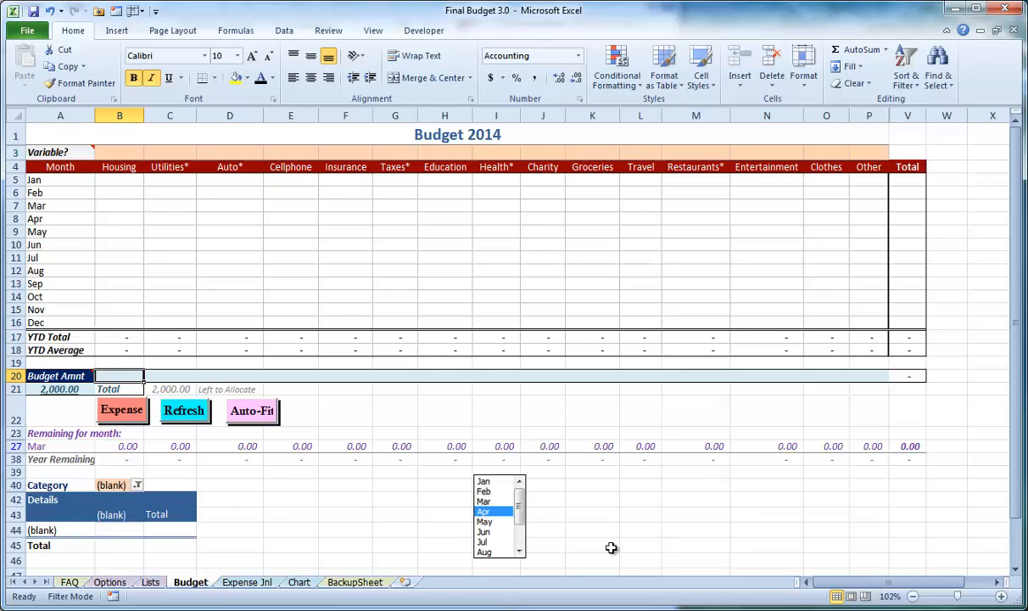
type("300")
key("Tab")
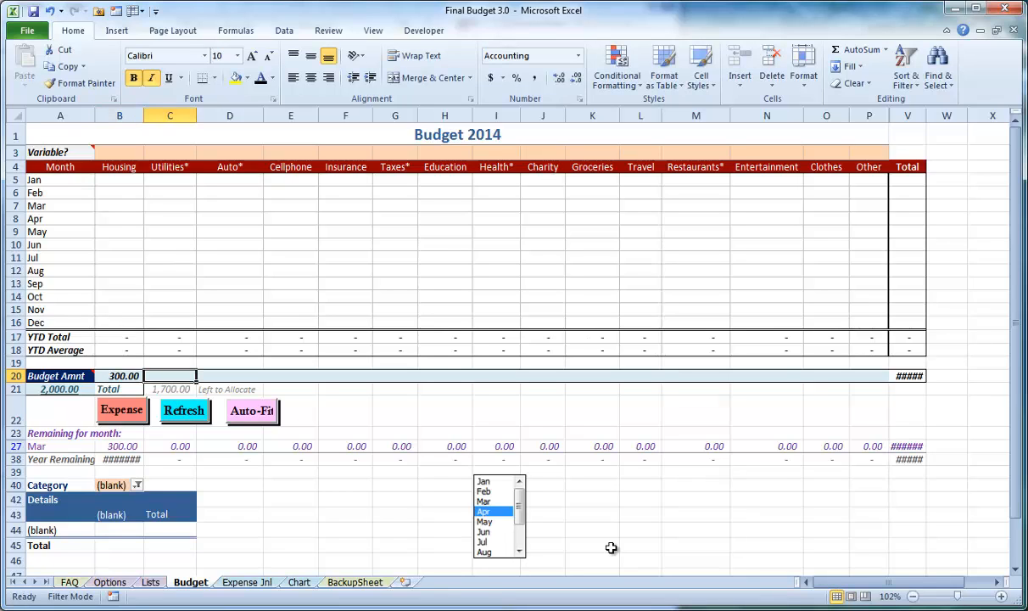
type("250")
key("Tab")
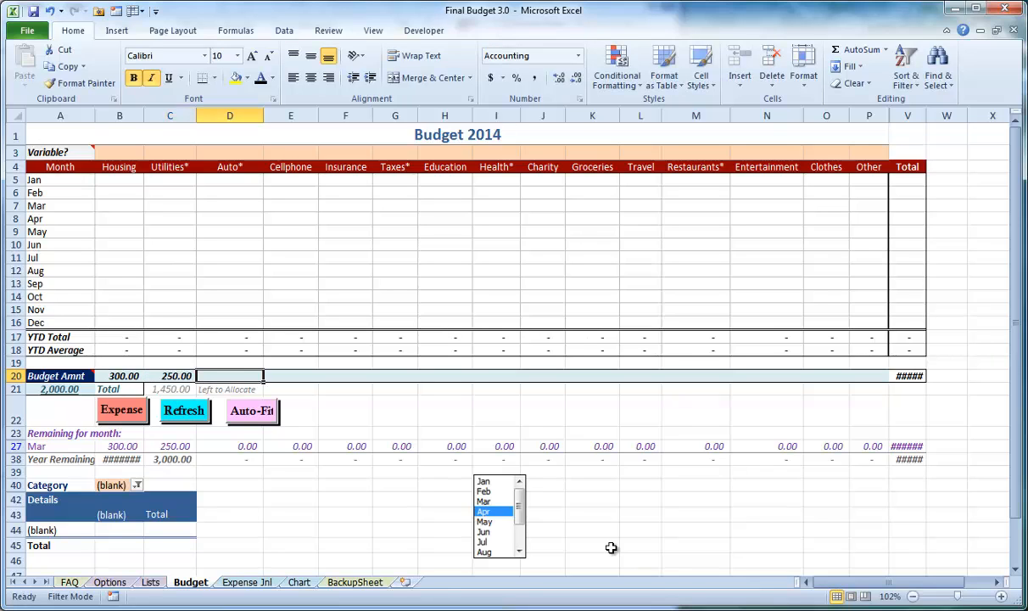
type("200")
key("Tab")
type("100")
key("Tab")
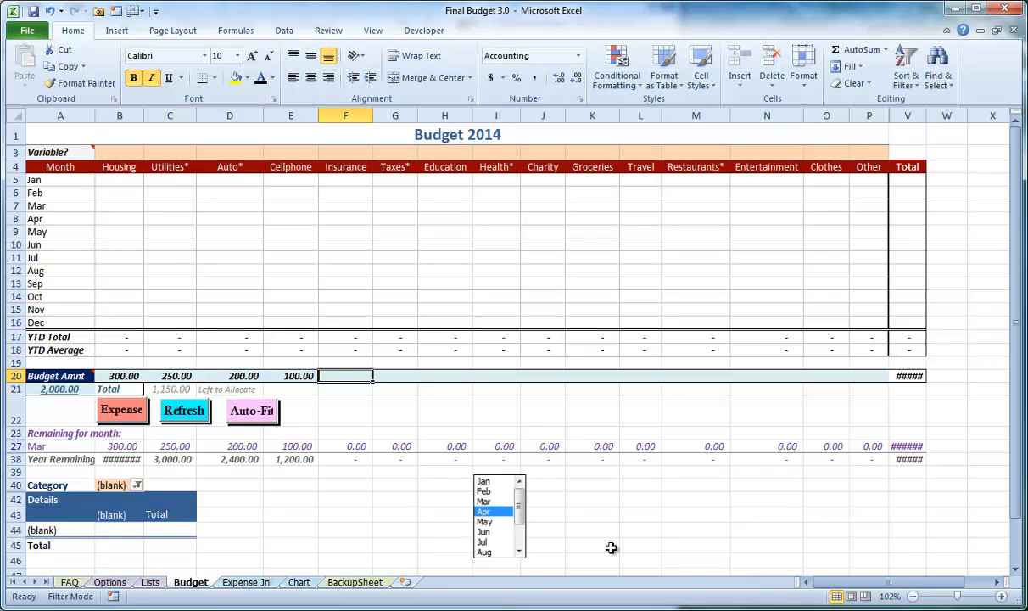
Enter budget amounts of 200 for Insurance, 200 for Taxes, 150 for Education and 200 for Health
type("200")
key("Tab")
type("200")
key("Tab")
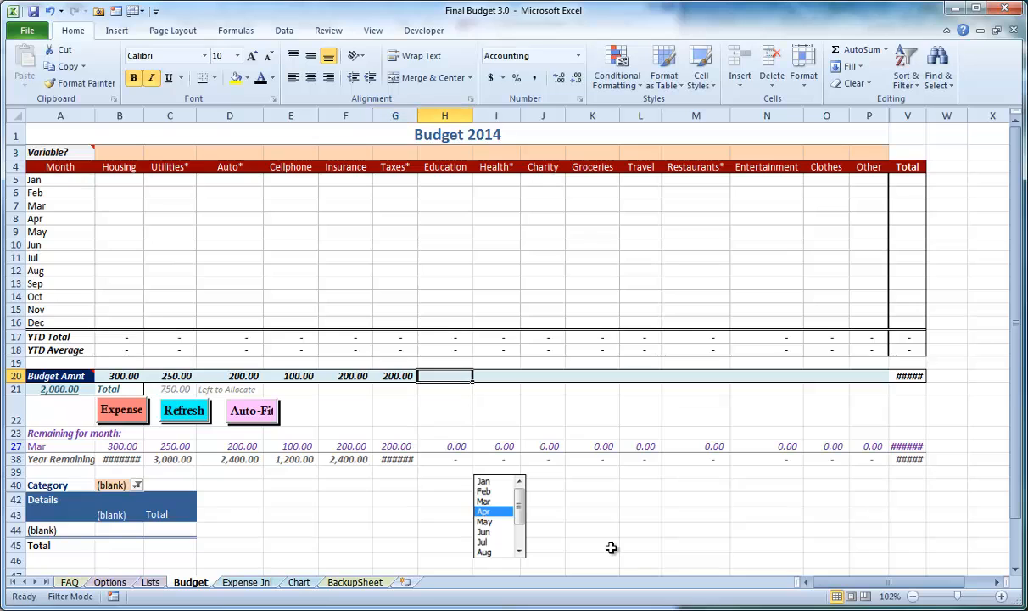
type("150")
key("Tab")
type("200")
key("Tab")
Enter budget amounts of 100 for Charity, 100 for Groceries, 50 for Travel and 50 for Restaurants
type("10")
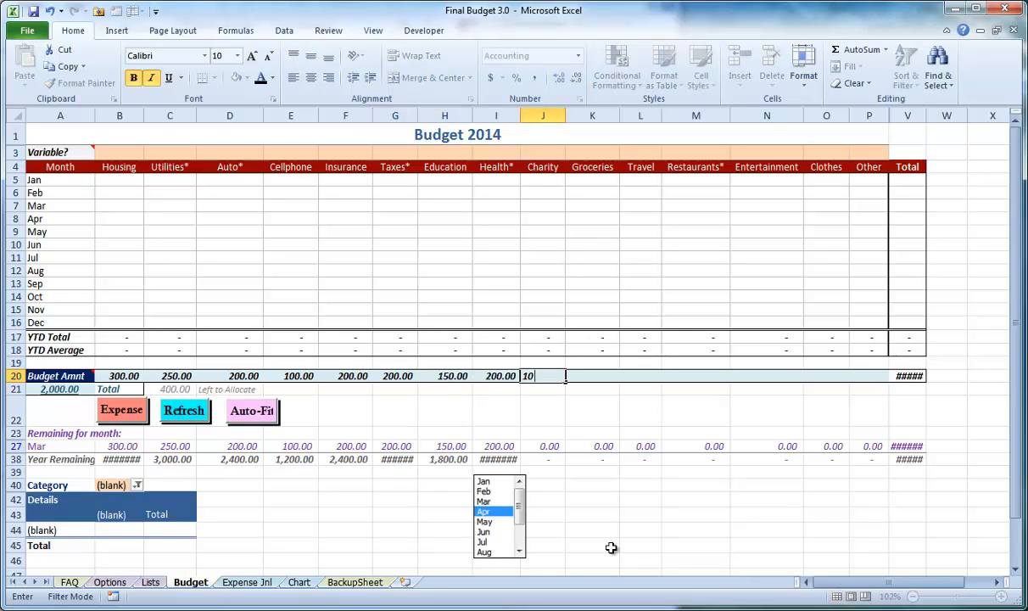
type("0")
key("Tab")
Enter budget amounts of 50 for Entertainment, 40 for Clothes and 10 for Other, and auto-fit the Budget sheet
type("100")
key("Tab")
type("50")
key("Tab")
type("50")
key("Tab")
type("5")
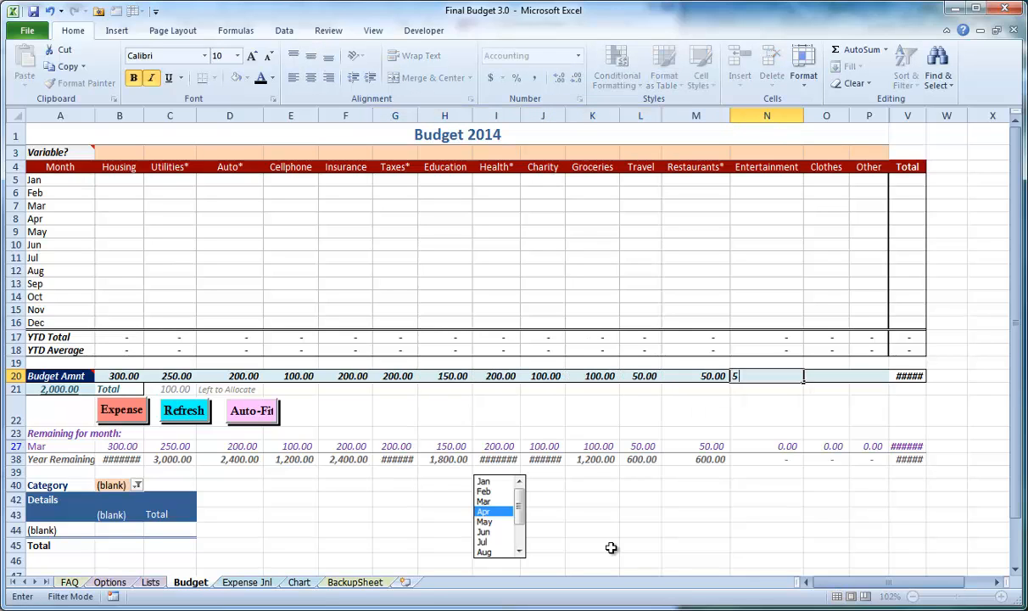
type("0")
key("Tab")
type("40")
key("Tab")
type("10")
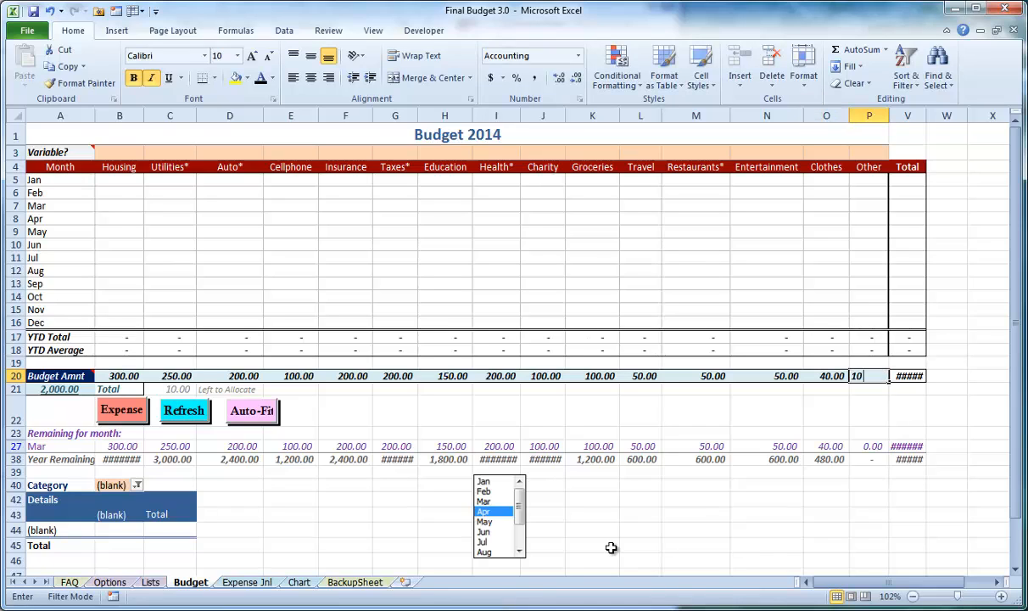
key("Return")
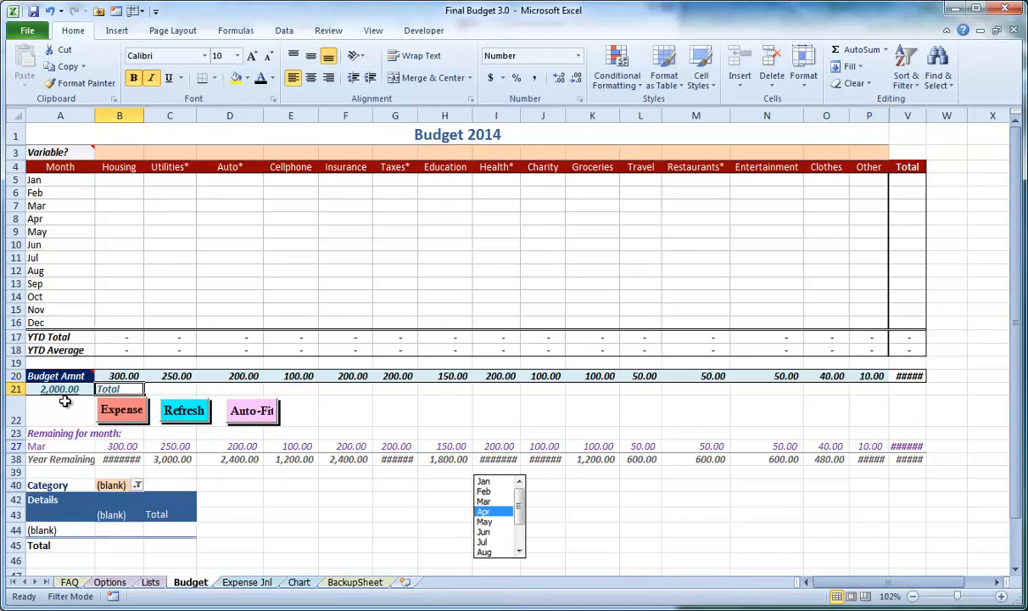
left_click(244, 420)
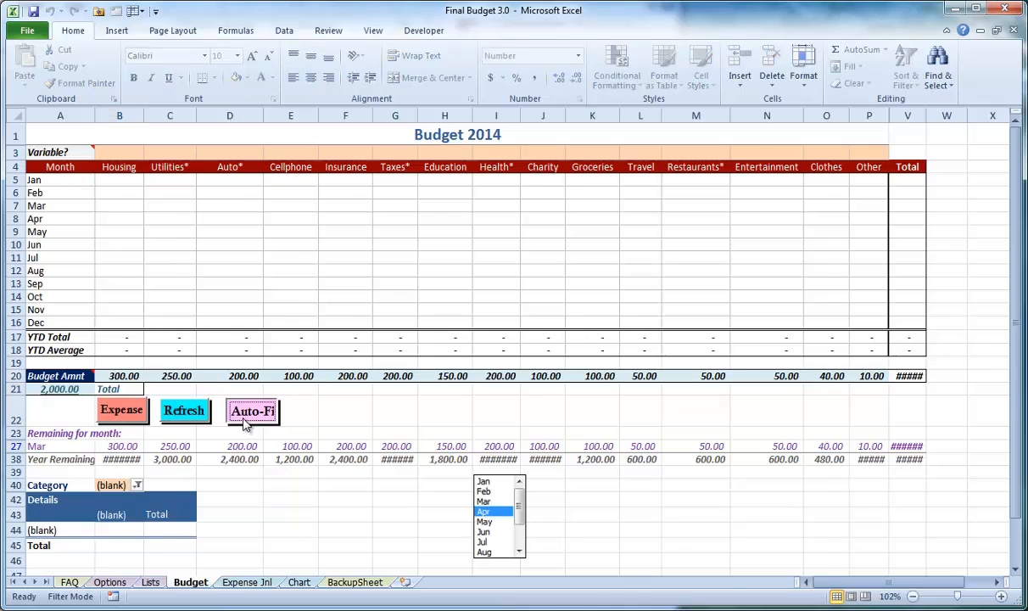
left_click(803, 376)
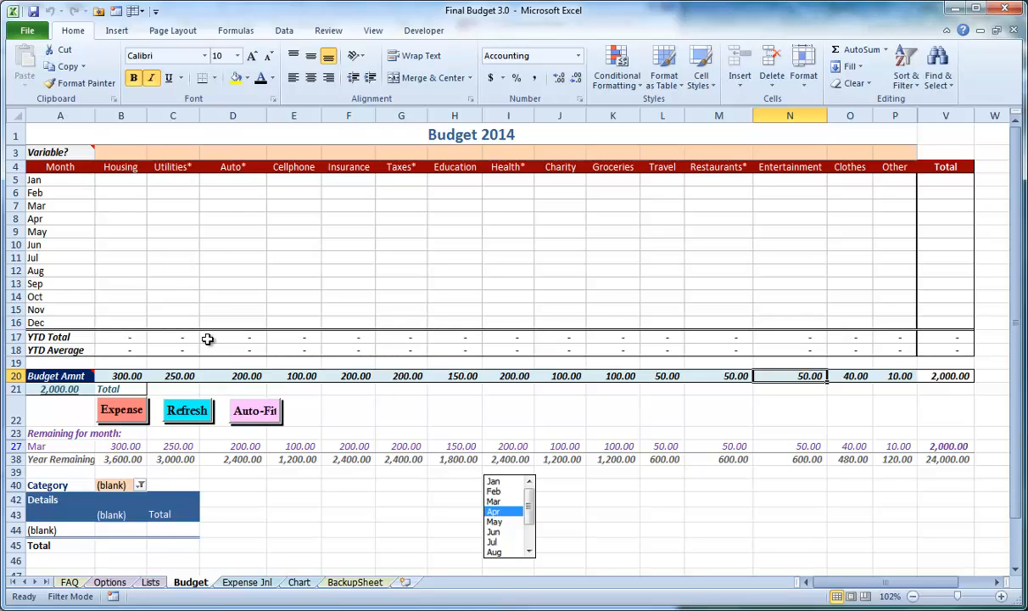
Record an April 3 expense of 40 for the Cable account, and refresh the Budget sheet
left_click(121, 420)
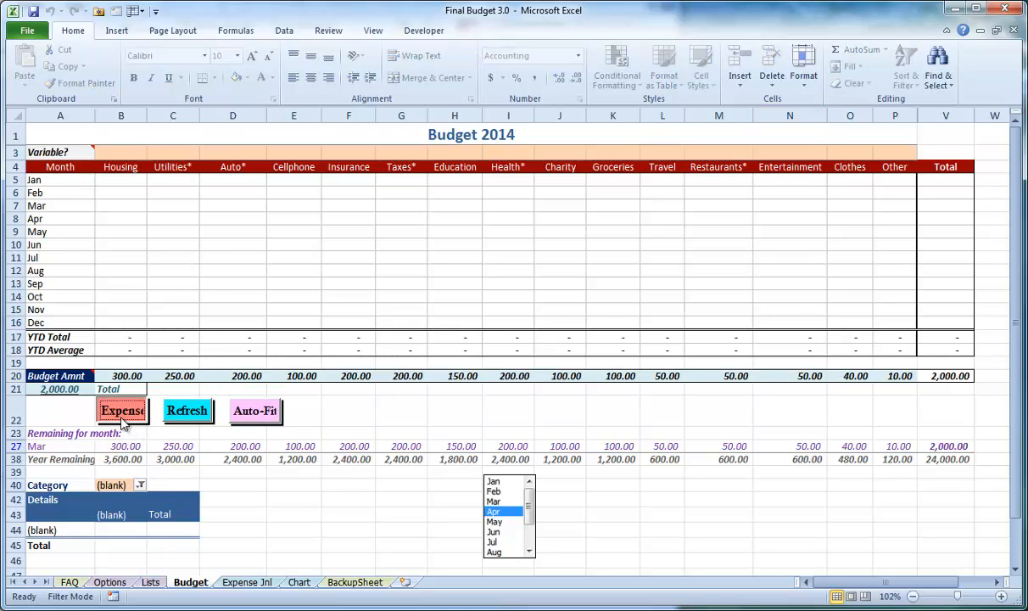
left_click(280, 253)
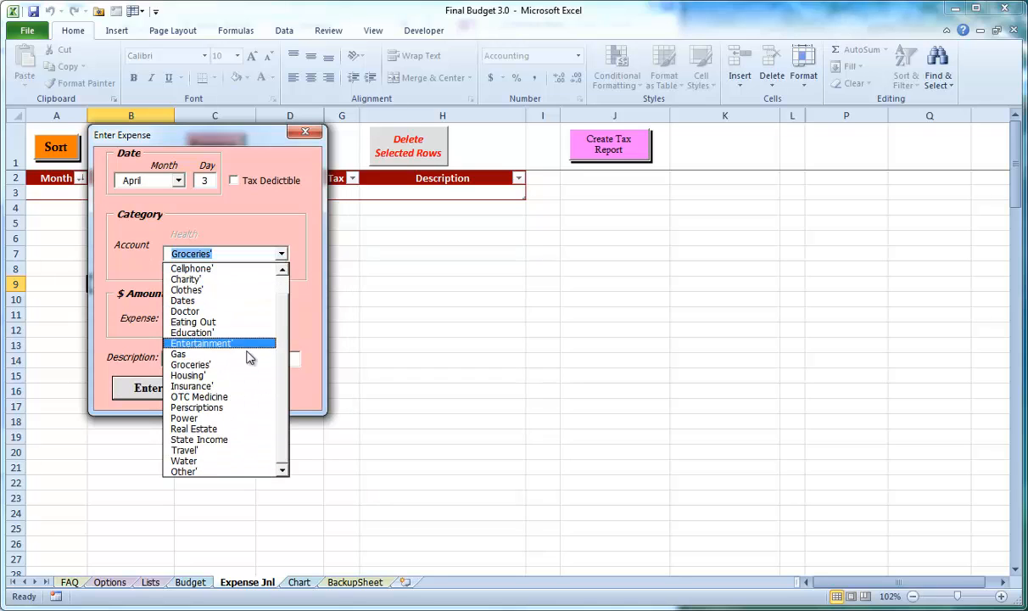
left_click_drag(284, 362, 283, 324)
left_click(229, 280)
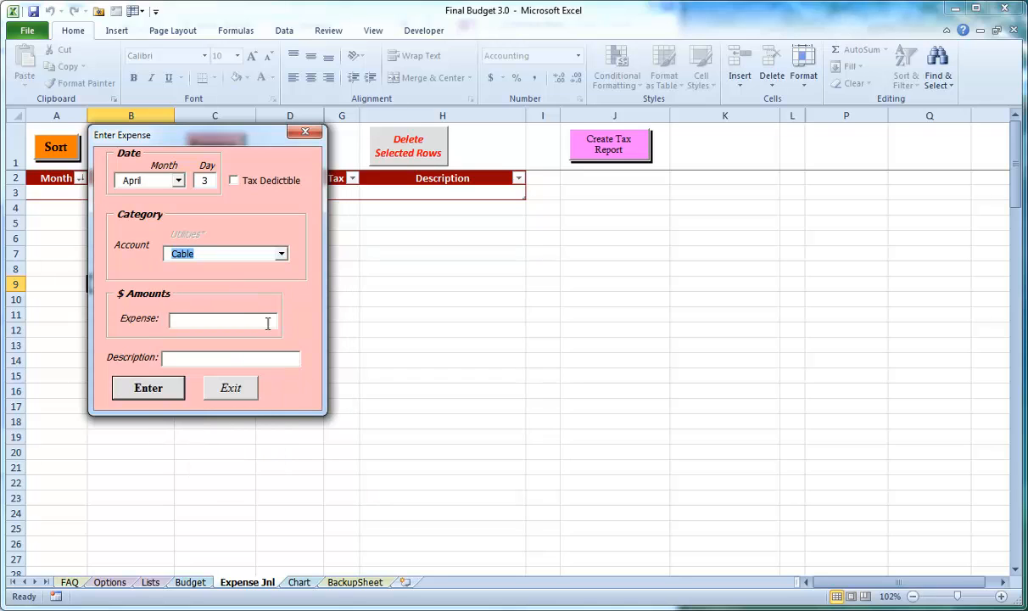
left_click(252, 319)
type("40")
key("Return")
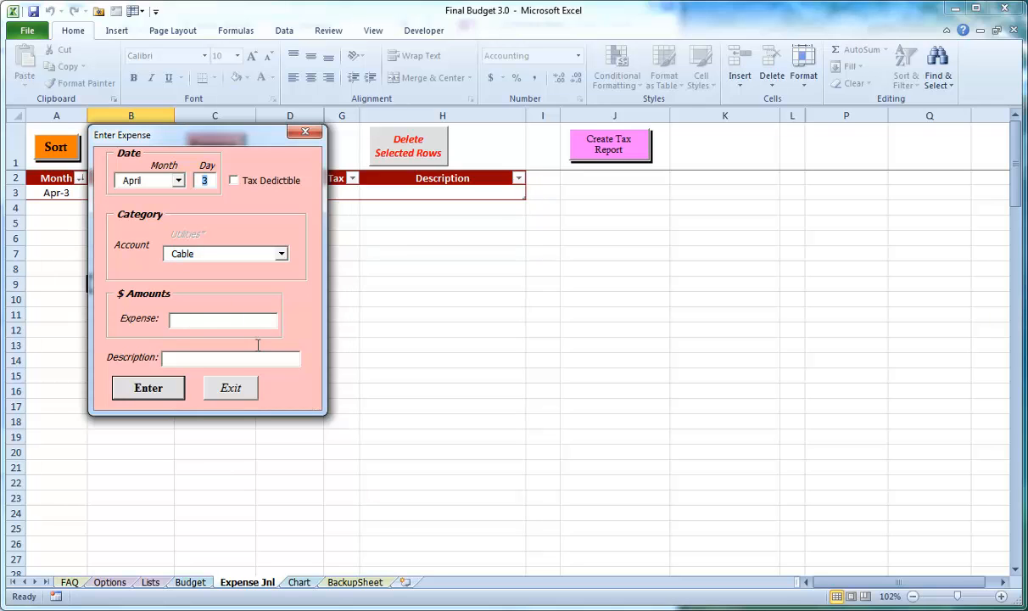
left_click(229, 387)
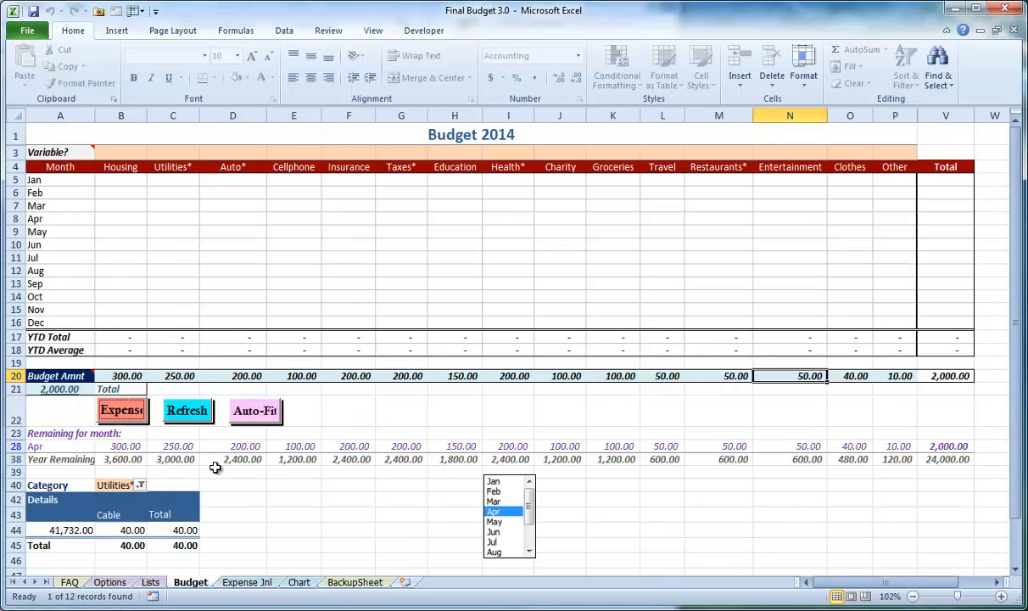
left_click(187, 409)
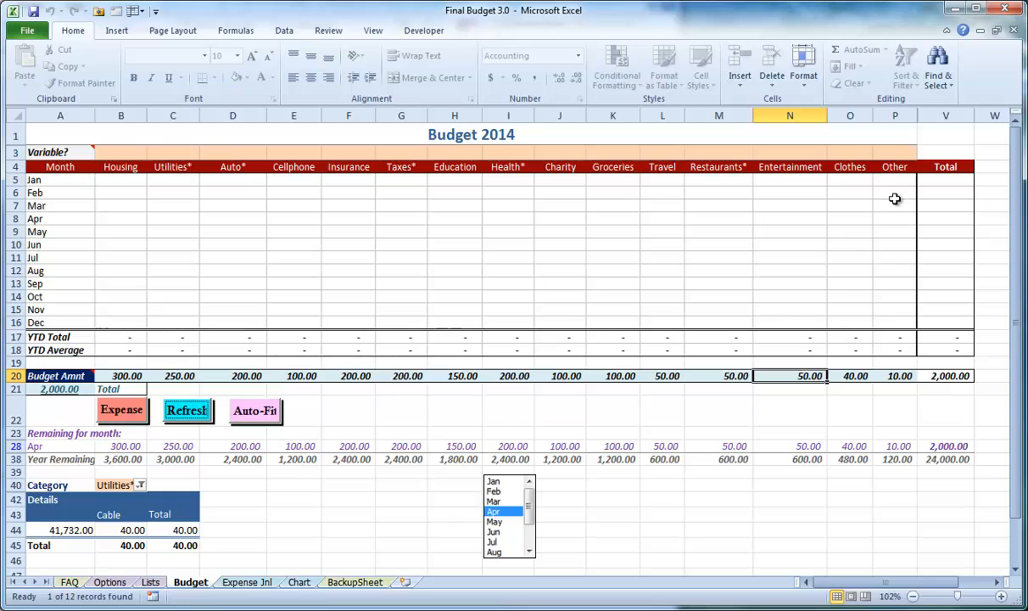
Run the TroubleShoot routine on the Options sheet, and check the April Utilities amount on the Budget sheet
left_click_drag(890, 180, 212, 201)
left_click(487, 223)
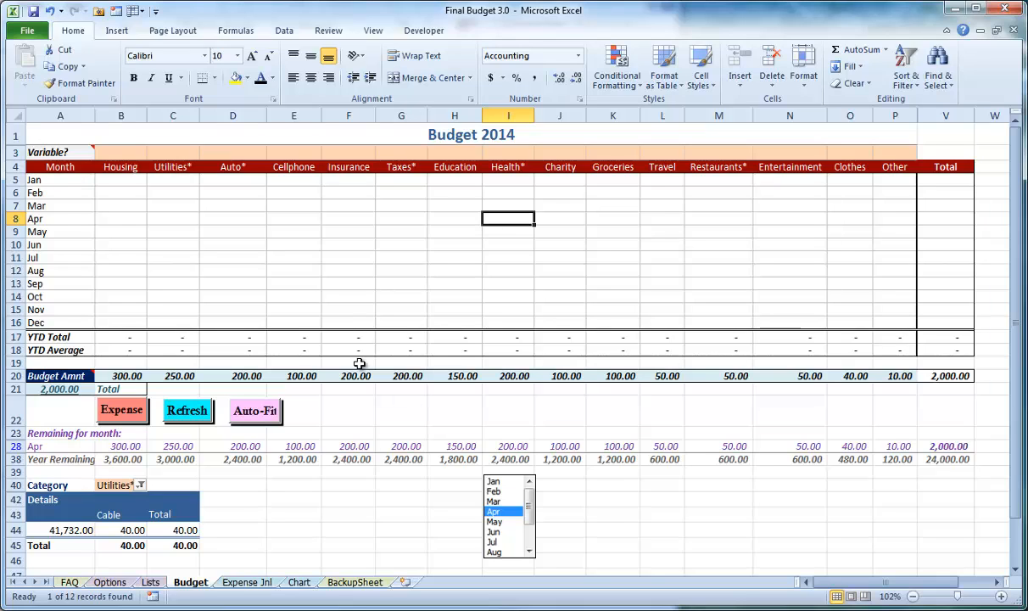
left_click(123, 584)
scroll(459, 374, "up", 1)
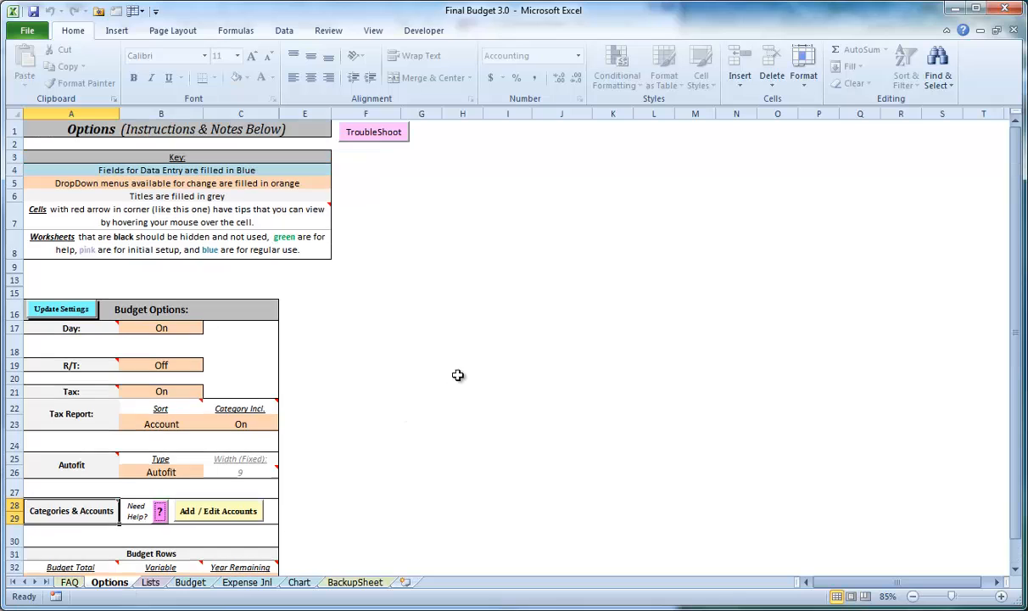
left_click(429, 254)
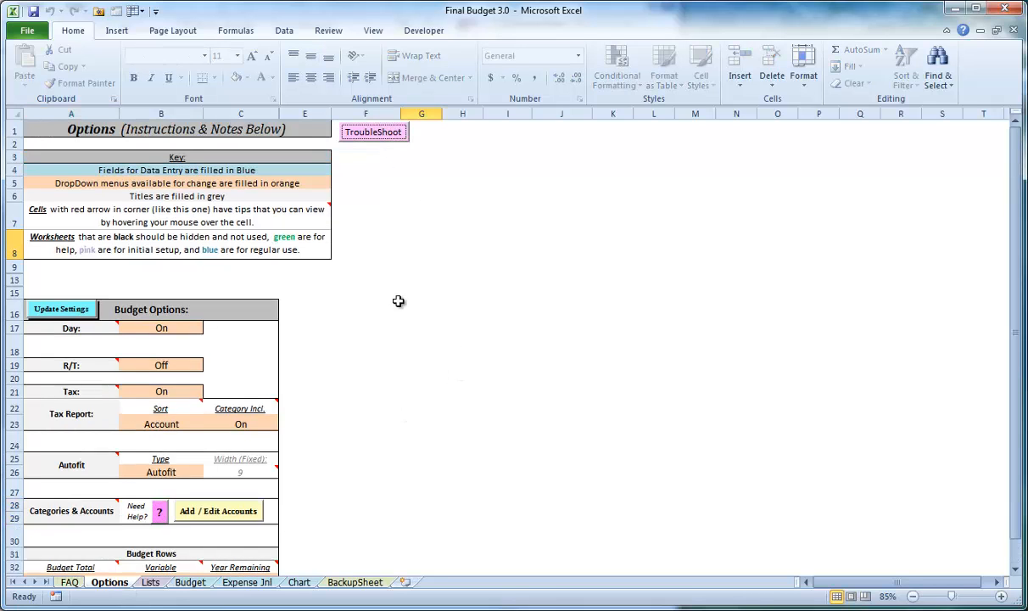
left_click(190, 583)
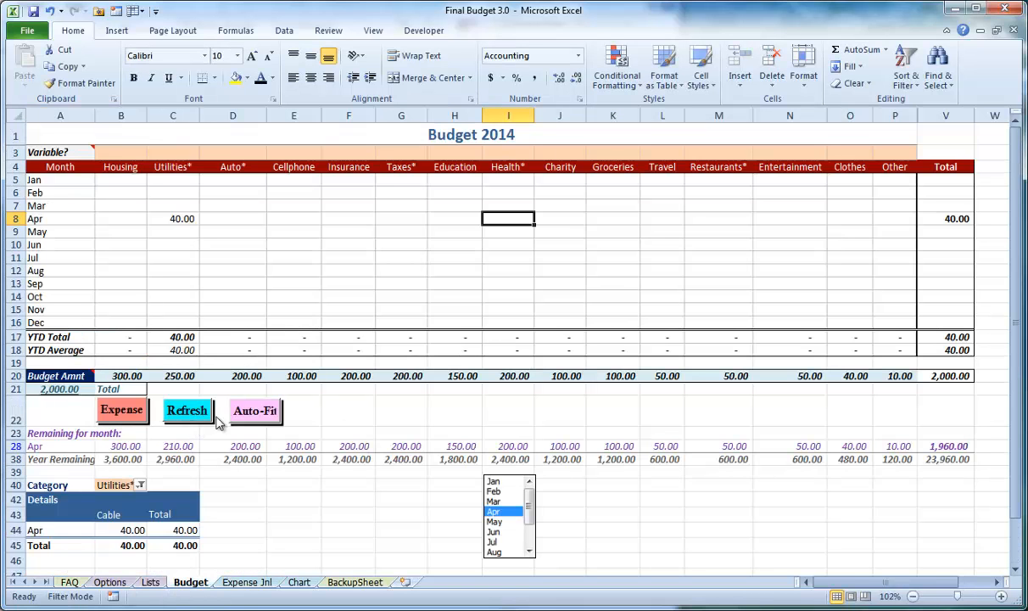
left_click(169, 216)
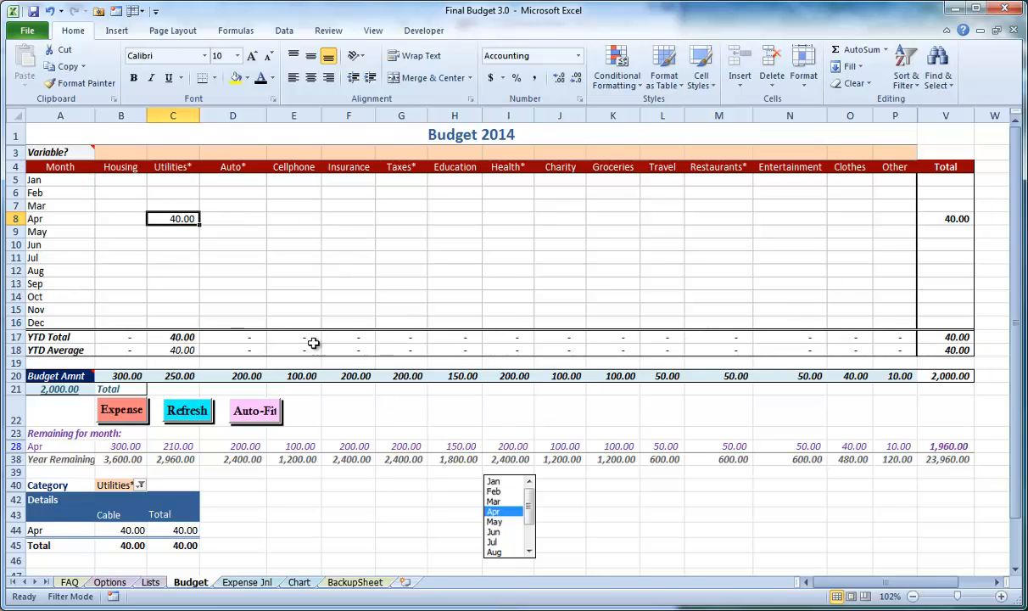
Record an April 3 expense of 50 for the Eating Out account, and return to the April Restaurants amount on the Budget sheet
left_click(127, 413)
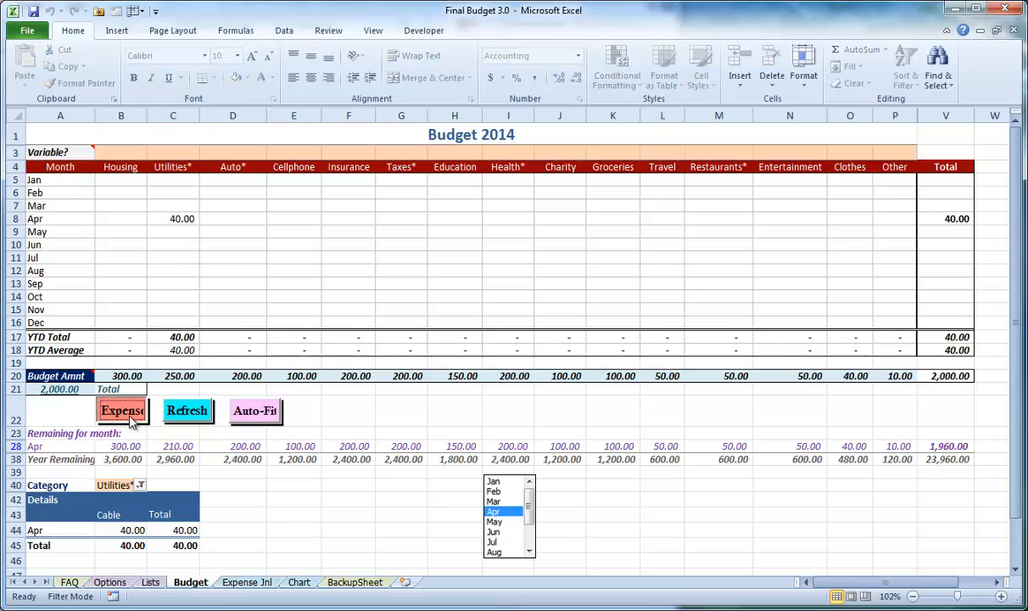
left_click(280, 254)
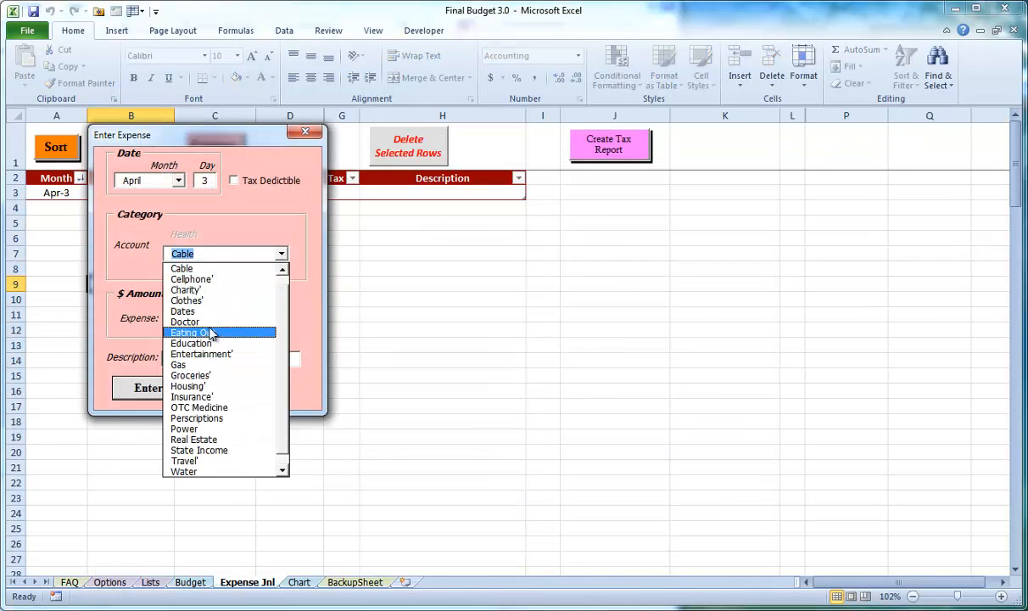
left_click(211, 322)
left_click(211, 321)
type("5")
key("Return")
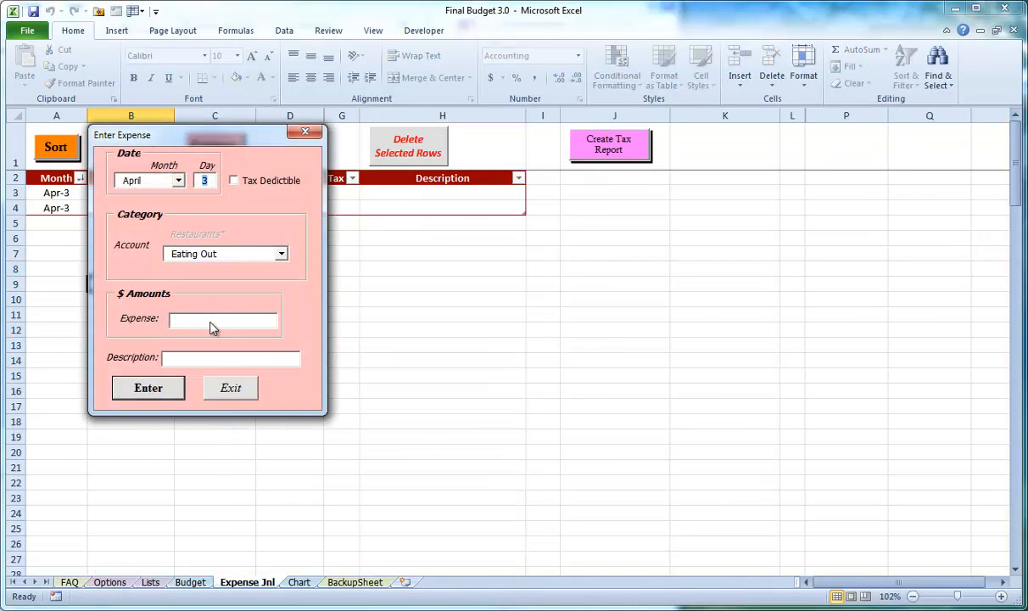
left_click(230, 388)
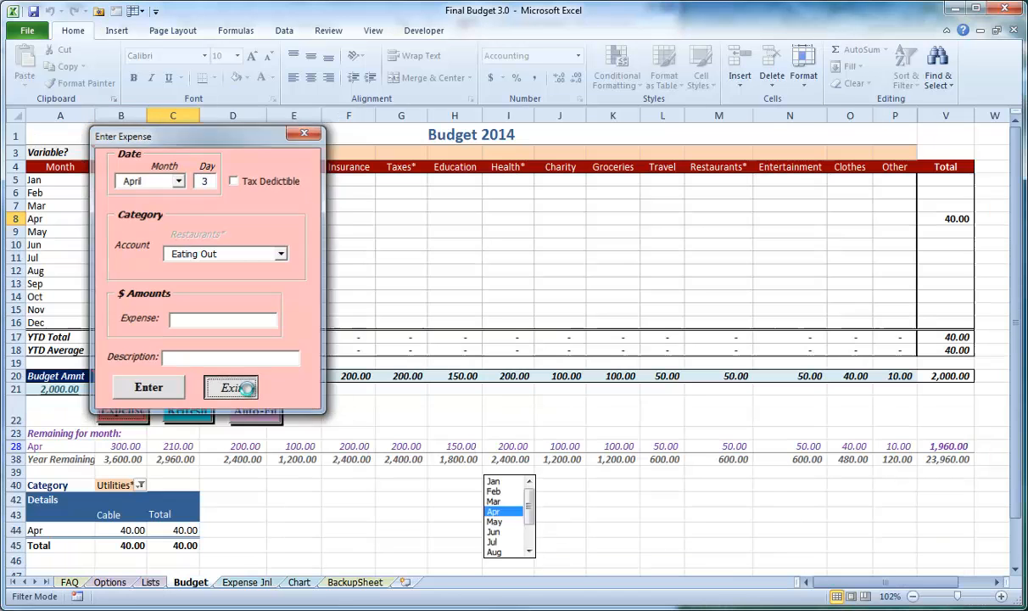
left_click(691, 223)
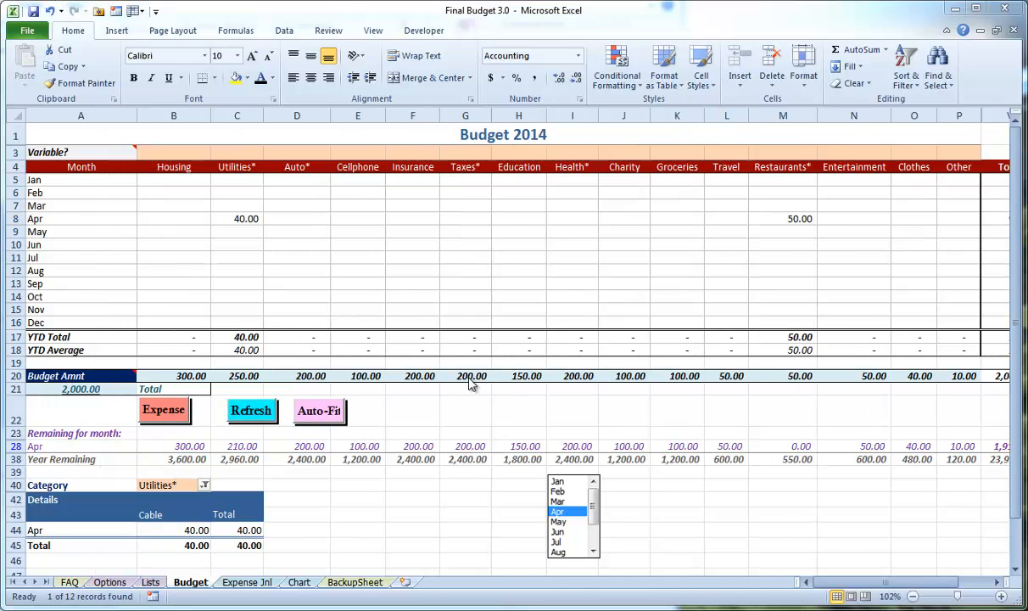
Record an April 3 expense of 60 for the Power account, and check the April Utilities amount and its account details
left_click(170, 485)
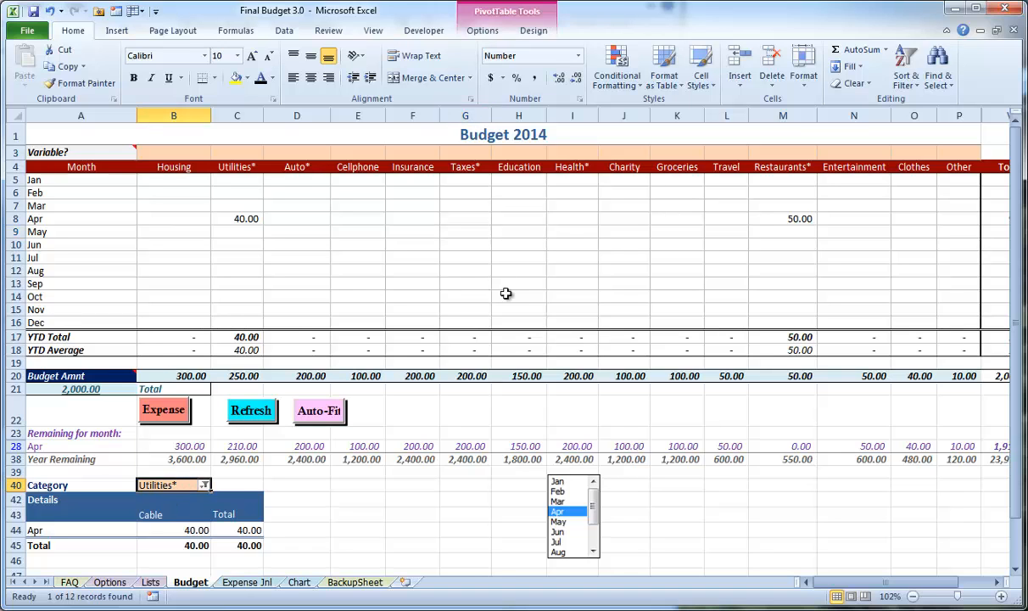
left_click(152, 412)
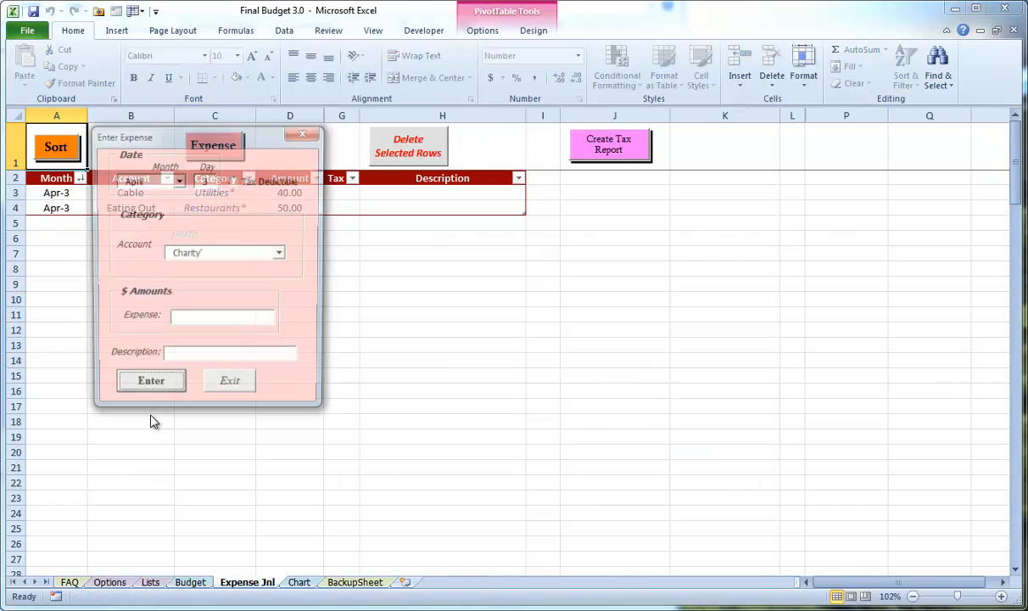
left_click(265, 256)
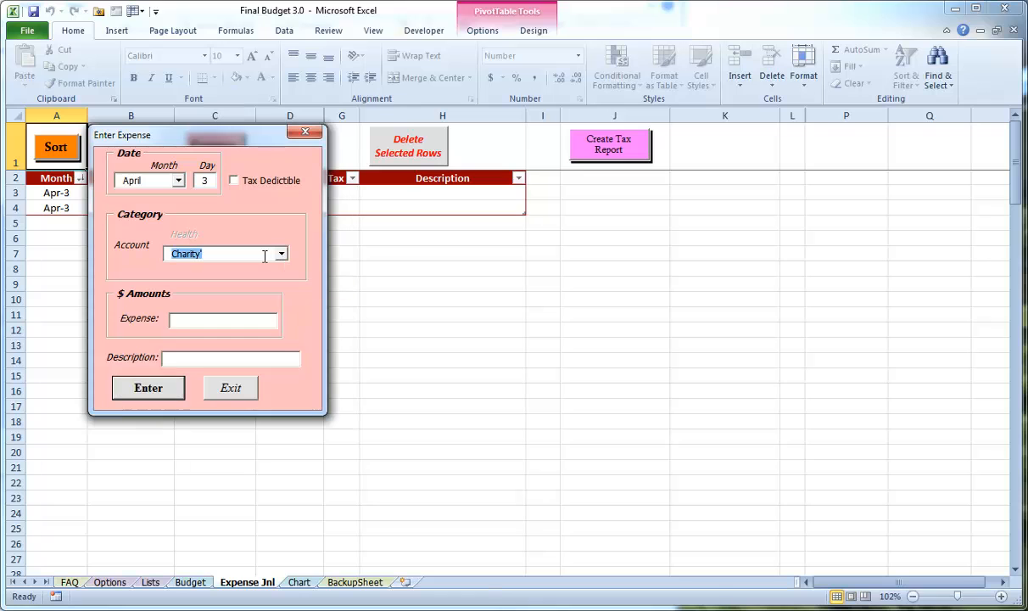
type("Power")
key("Tab")
type("60")
key("Return")
left_click(231, 388)
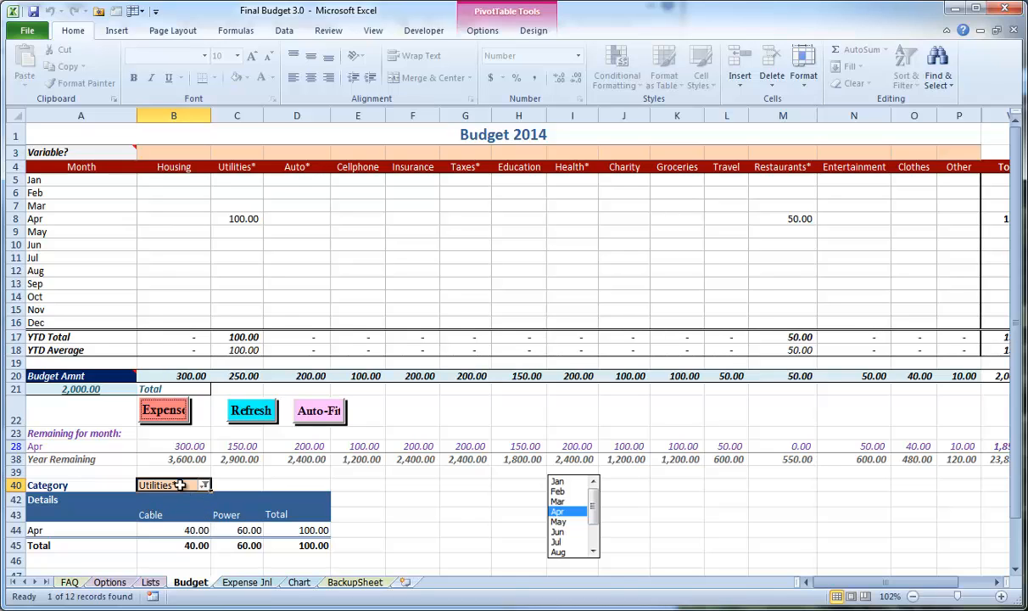
left_click(246, 220)
left_click(202, 530)
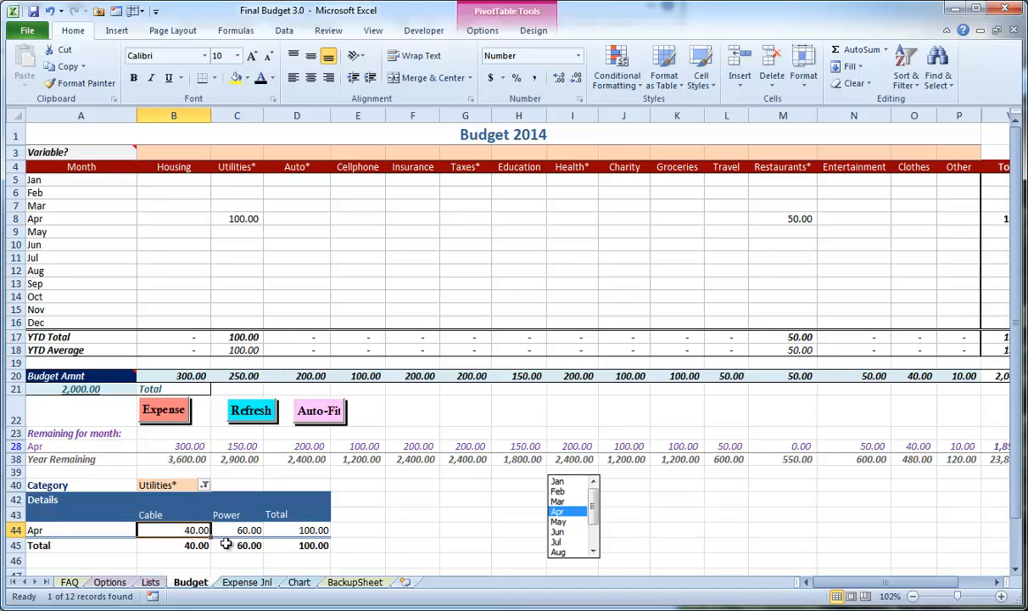
left_click(241, 529)
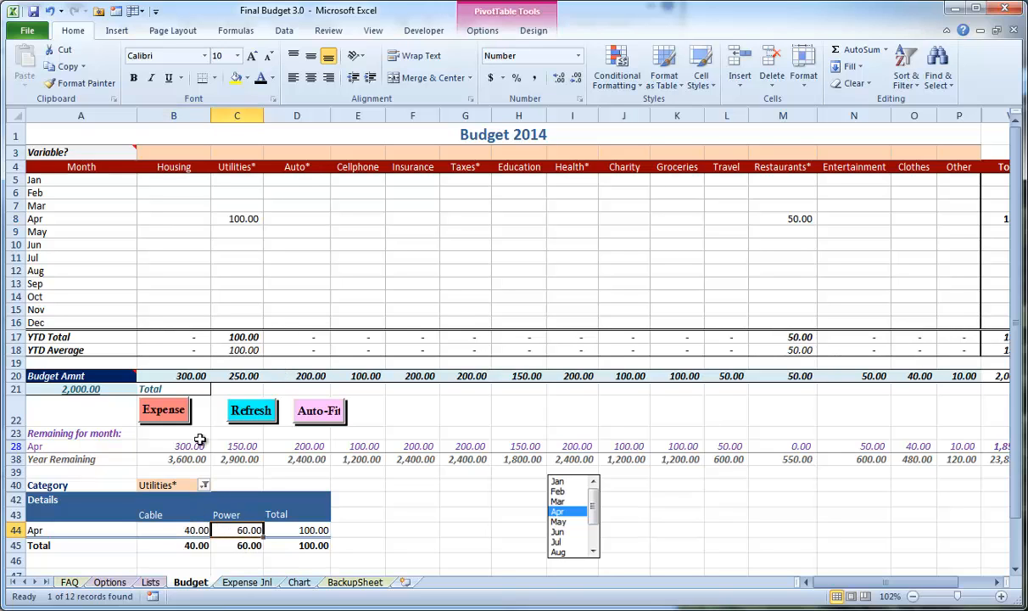
Record an April 3 expense of 50 for the Clothes account, and close the expense form
left_click(163, 411)
left_click(281, 254)
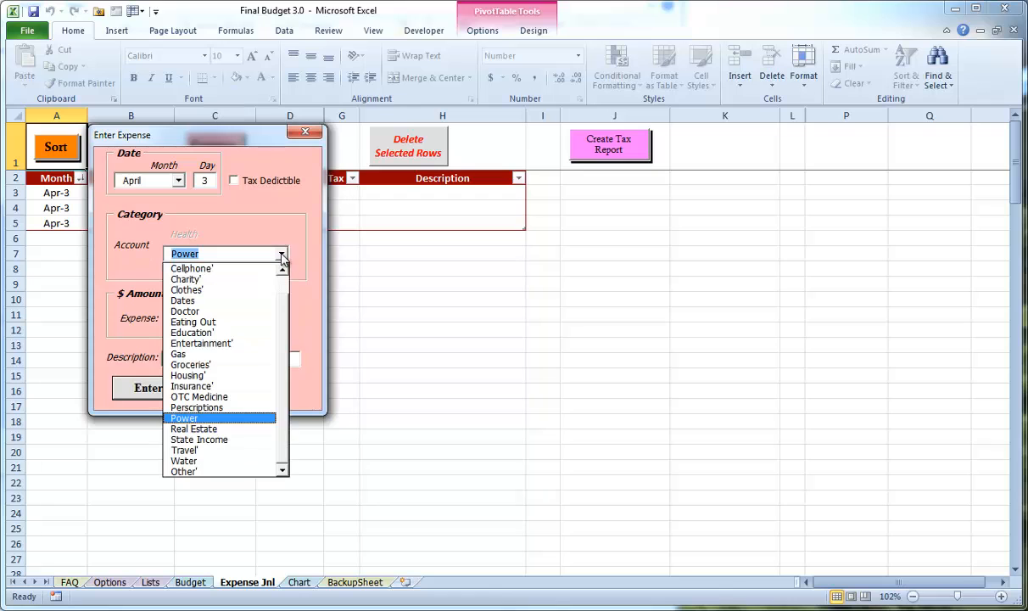
left_click(209, 290)
left_click(202, 321)
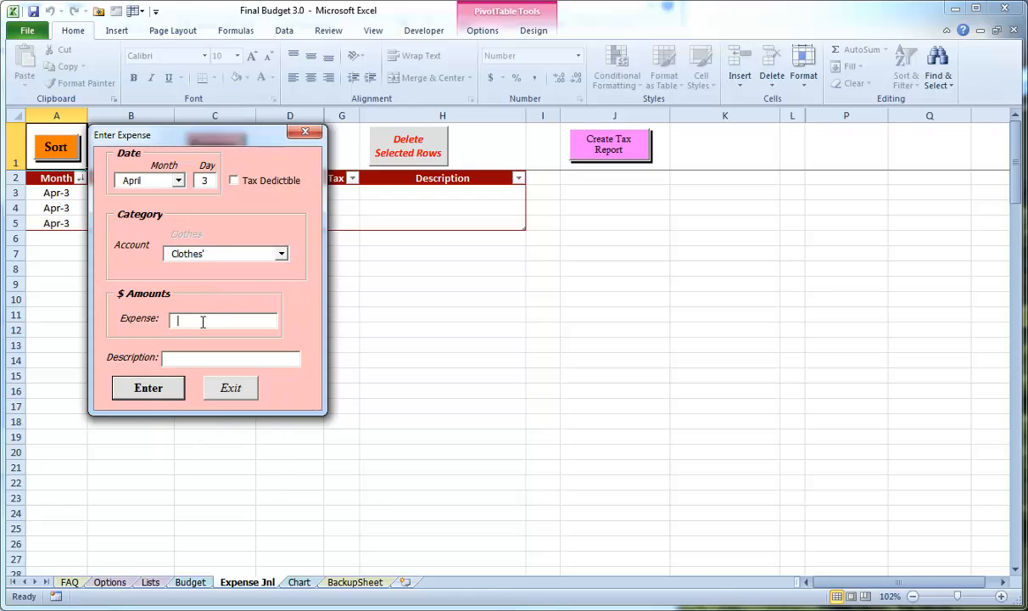
key("Return")
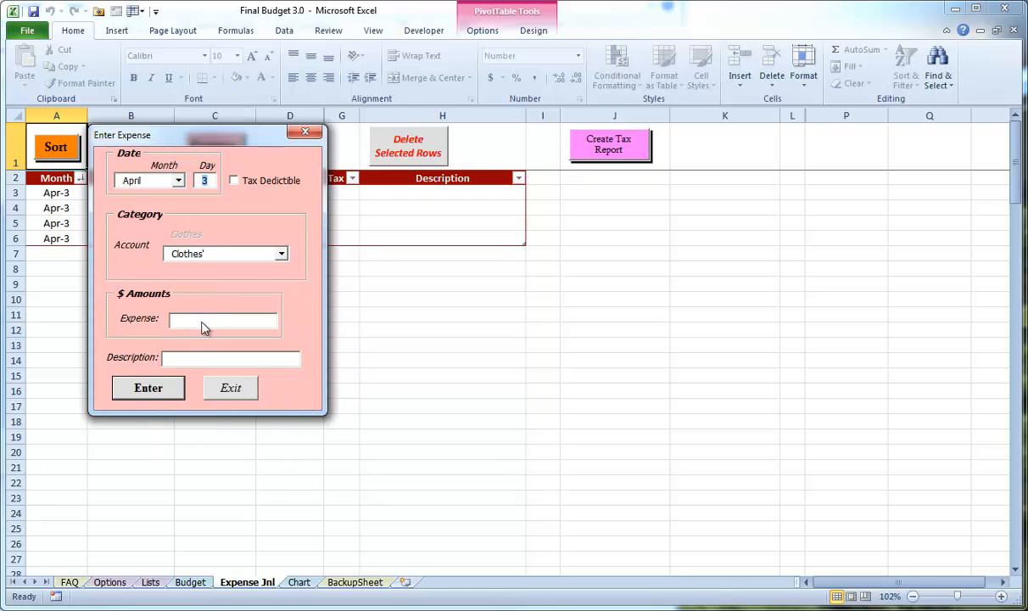
left_click(227, 391)
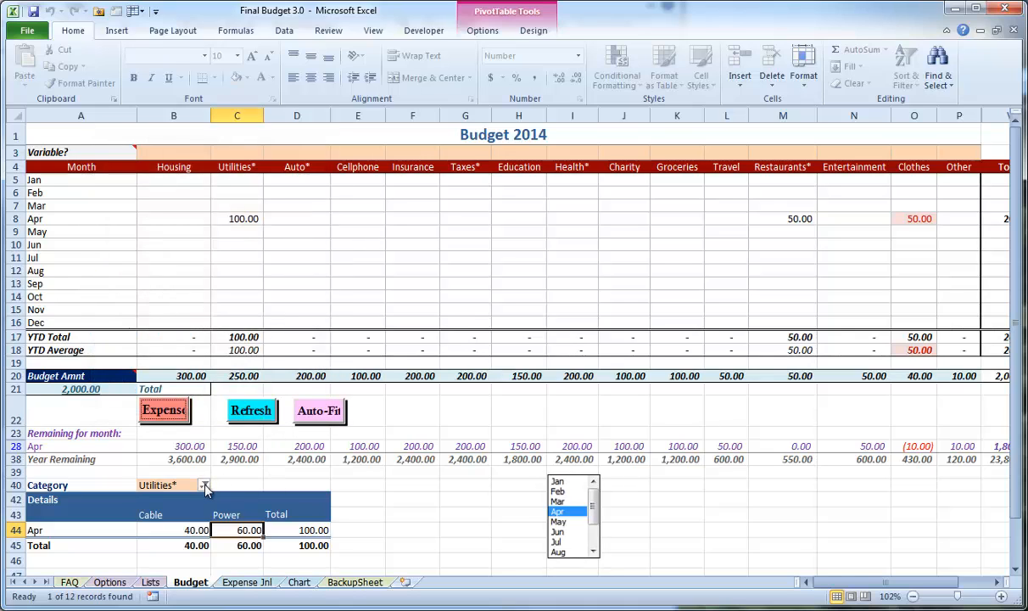
Filter the category details table on the Budget sheet to show only Clothes, and select its account heading
left_click(204, 485)
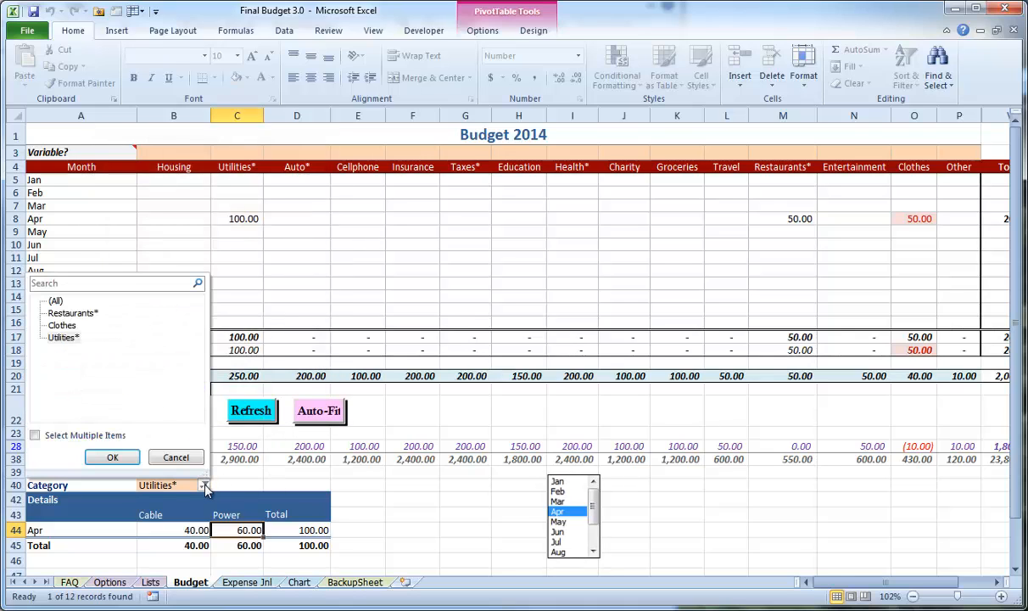
left_click(81, 314)
left_click(74, 324)
left_click(73, 339)
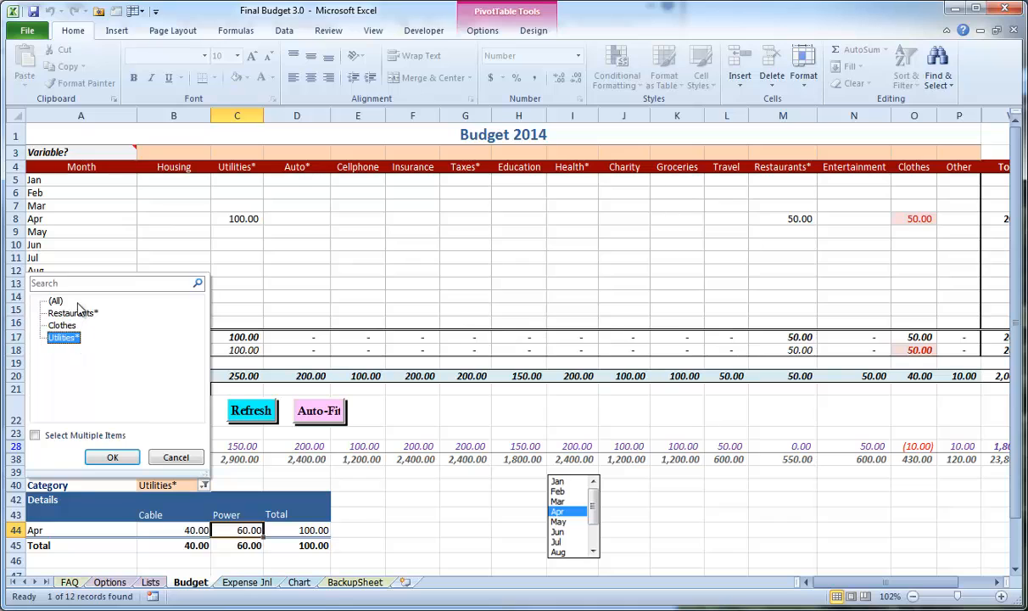
left_click(82, 313)
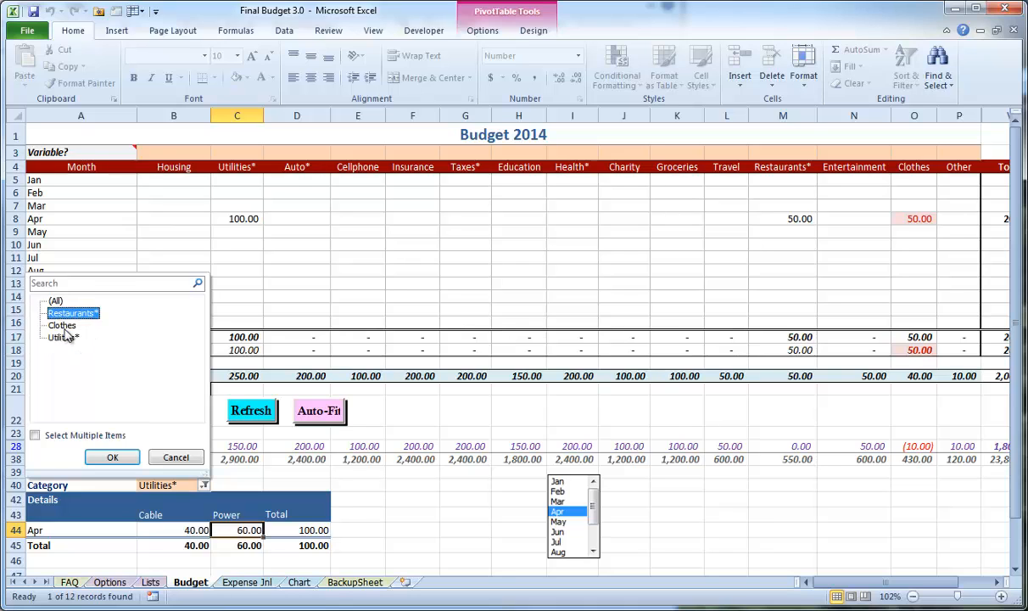
left_click(63, 325)
left_click(113, 457)
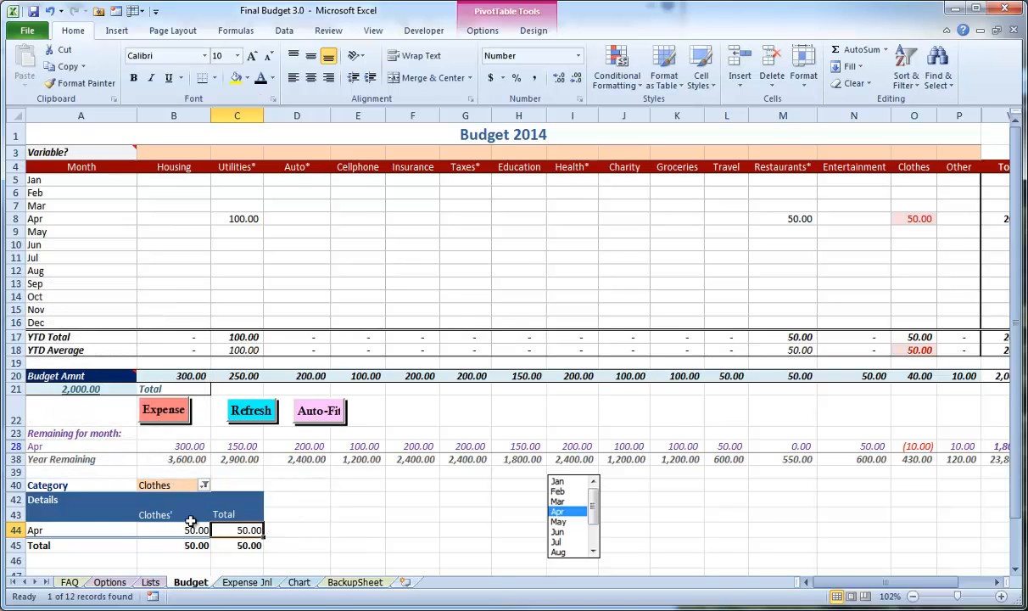
left_click(144, 485)
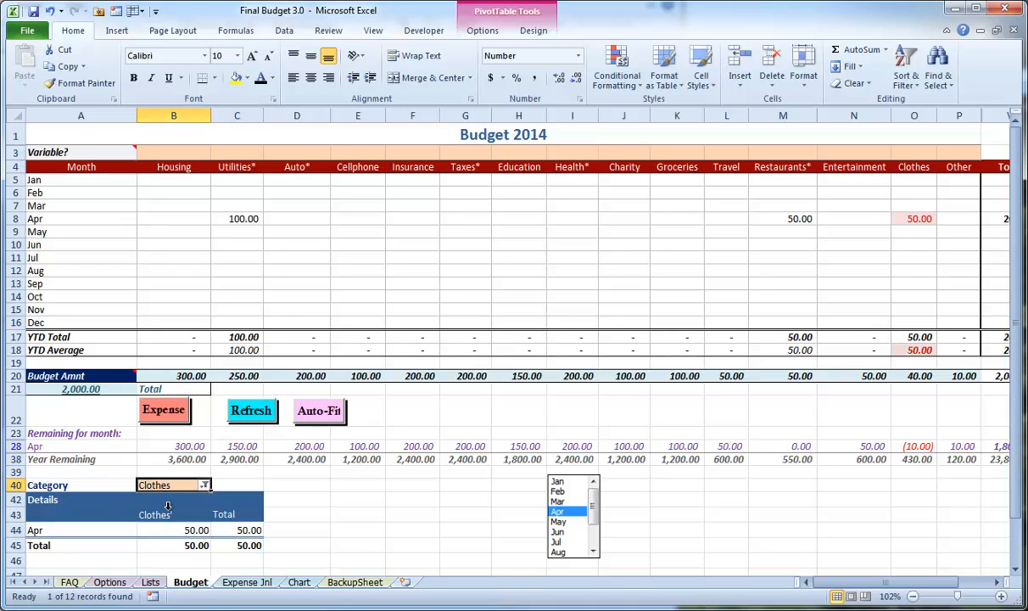
left_click(167, 509)
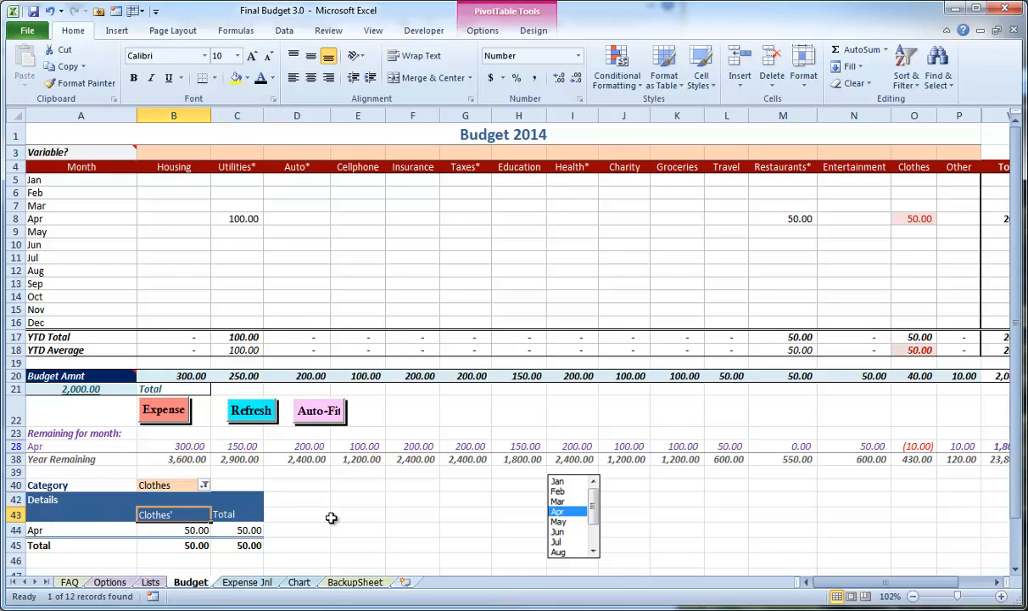